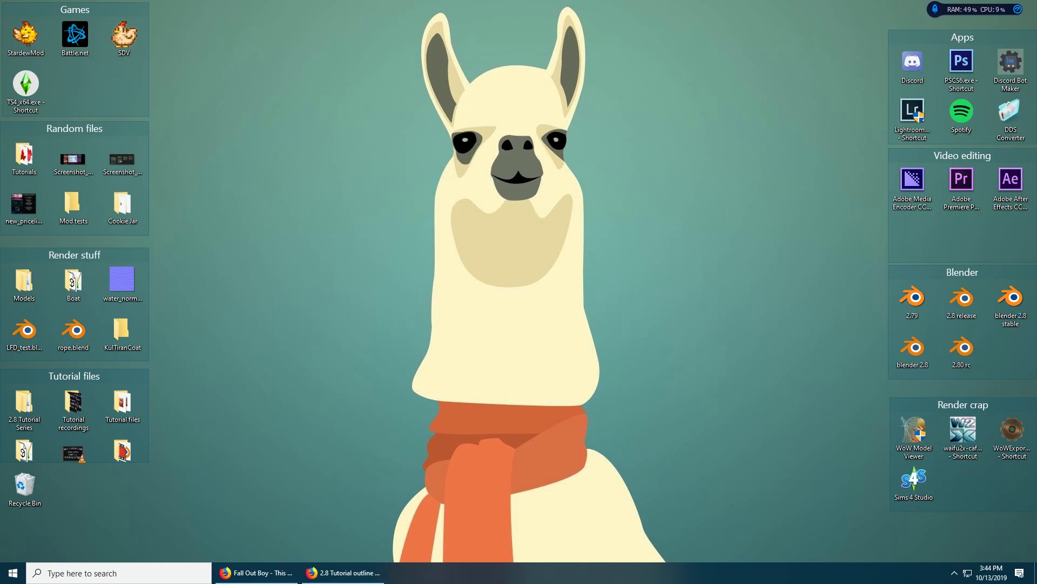
- Bring up the 2.8 Tutorial outline document in Firefox and review its Part 1 topics
left_click(343, 573)
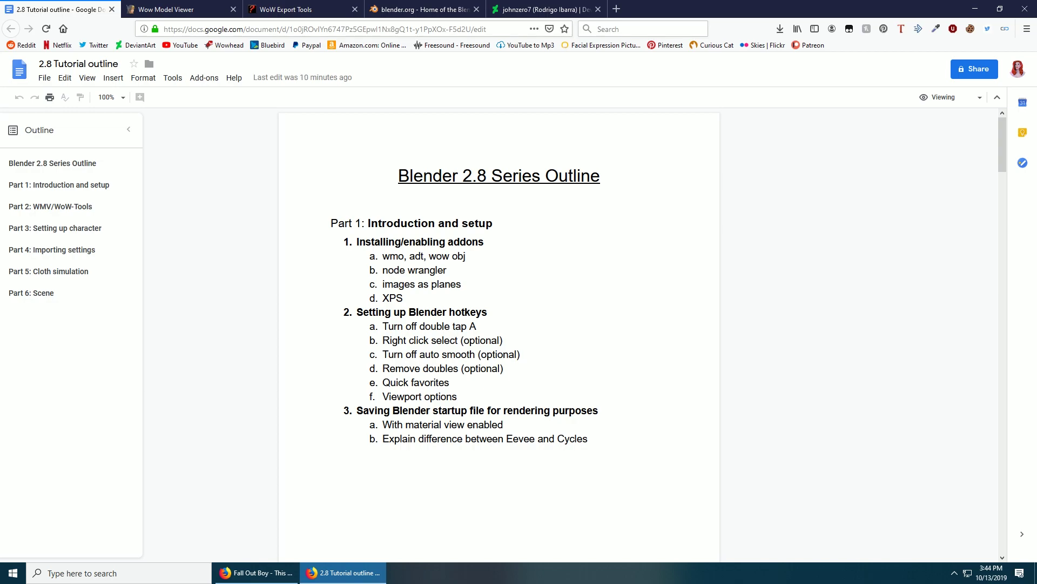
scroll(499, 335, "down", 6)
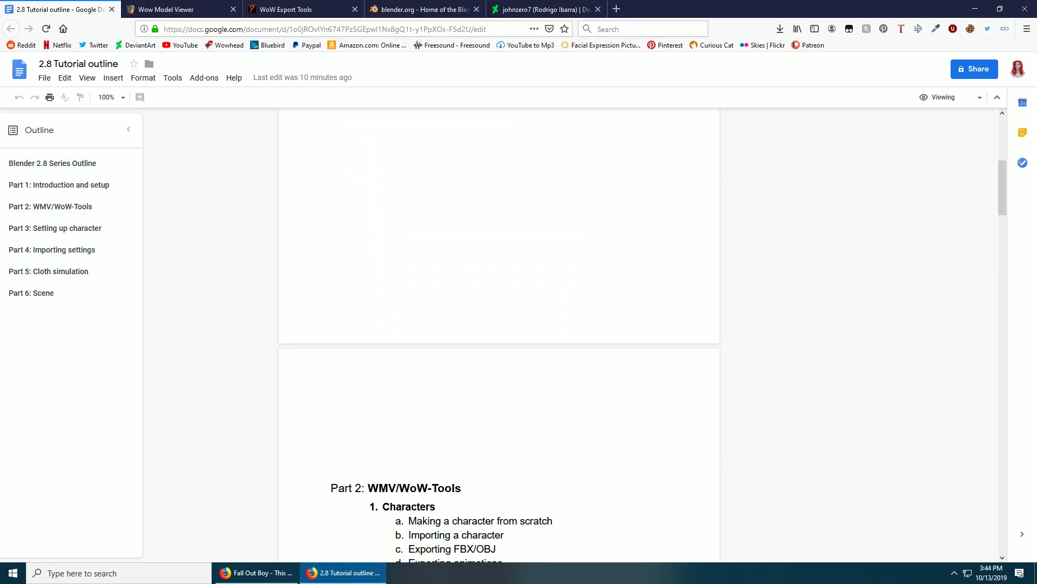
scroll(499, 335, "up", 6)
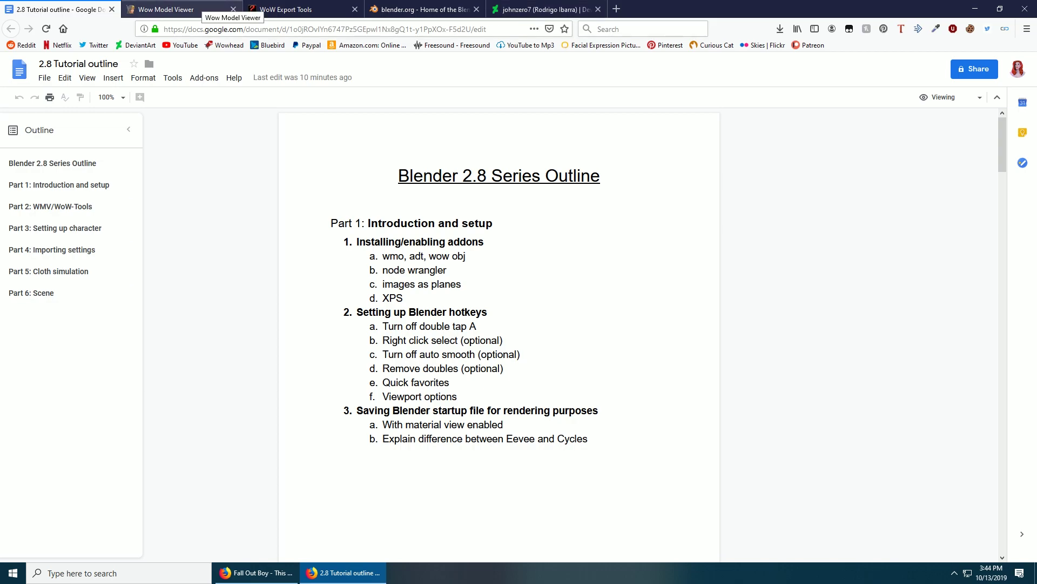
- View the Wow Model Viewer site, and download version 0.4.2.1 from the WoW Export Tools page
left_click(205, 9)
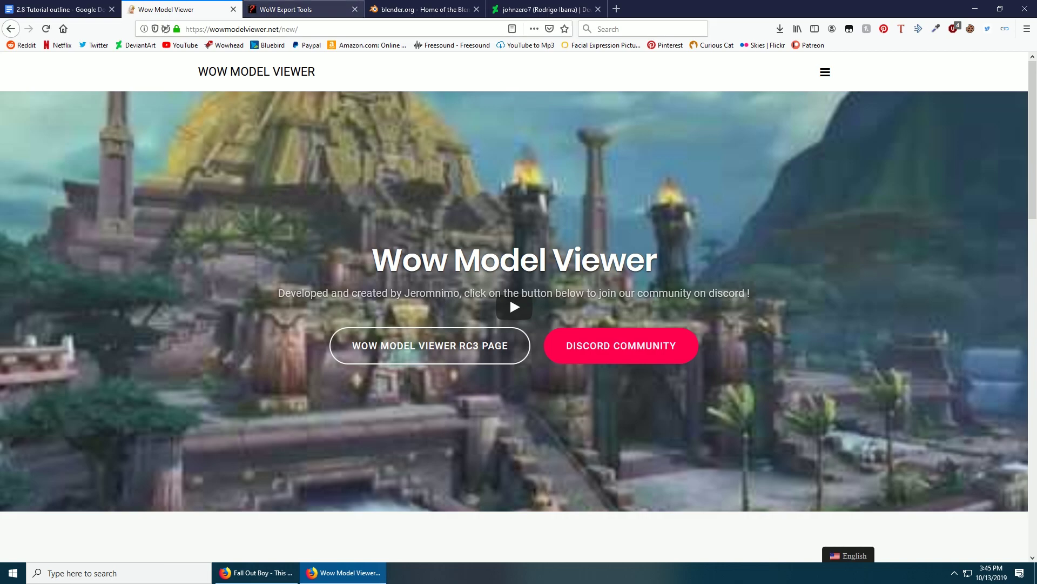
left_click(302, 10)
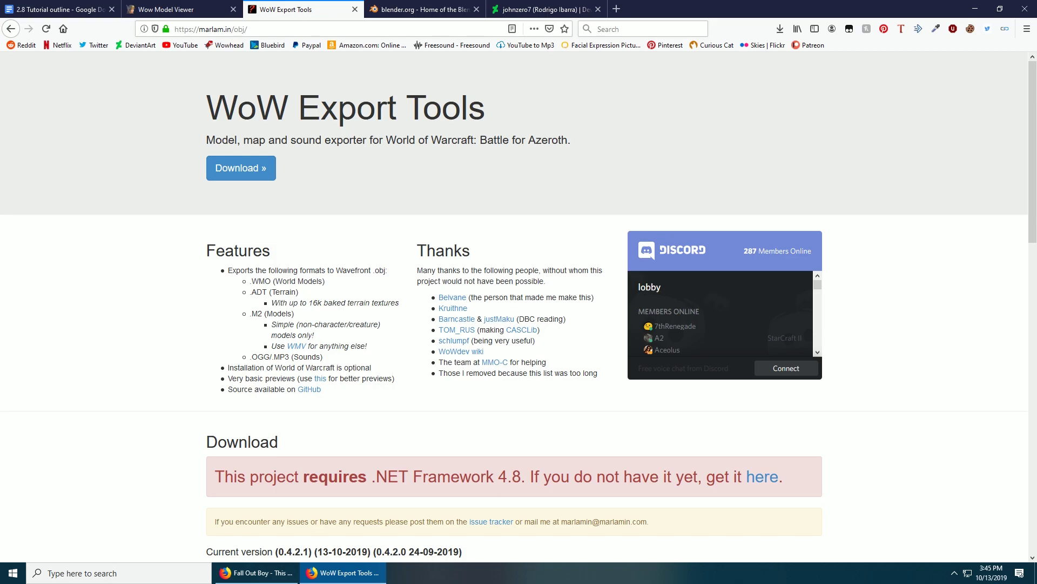
scroll(518, 307, "down", 4)
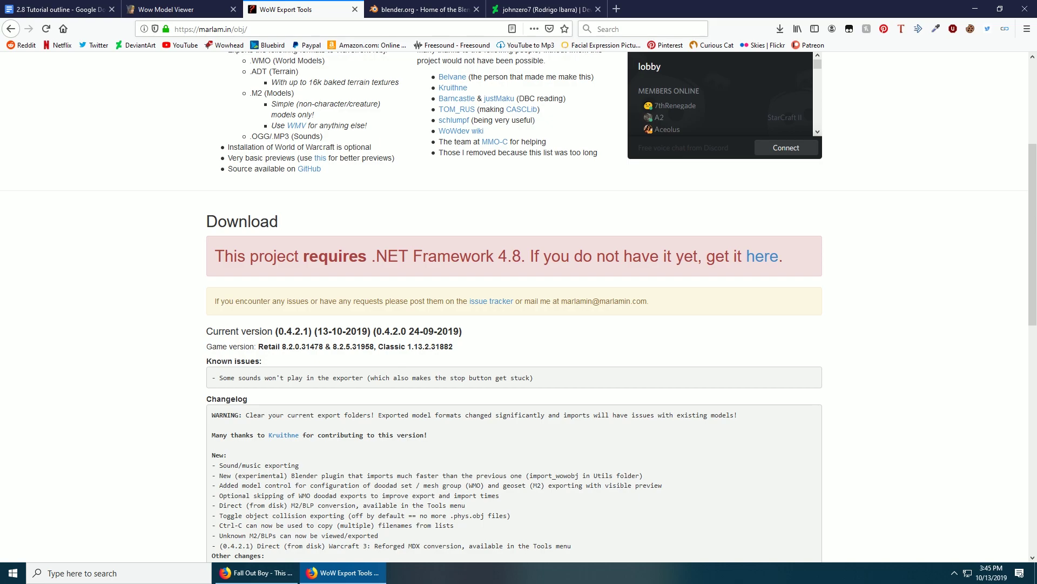
scroll(519, 307, "down", 6)
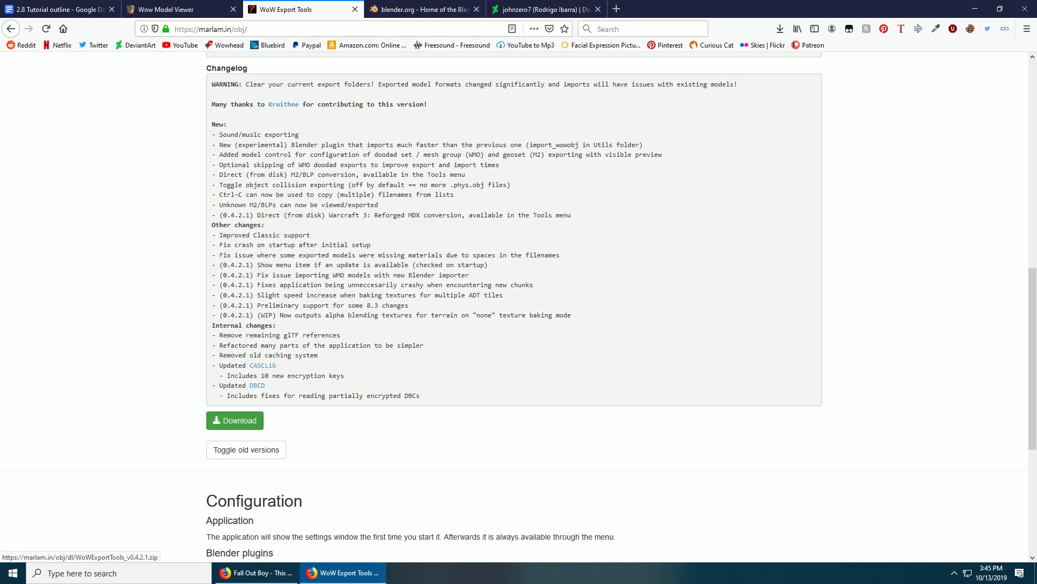
- Close the Wow Model Viewer, WoW Export Tools and blender.org pages
left_click(182, 9)
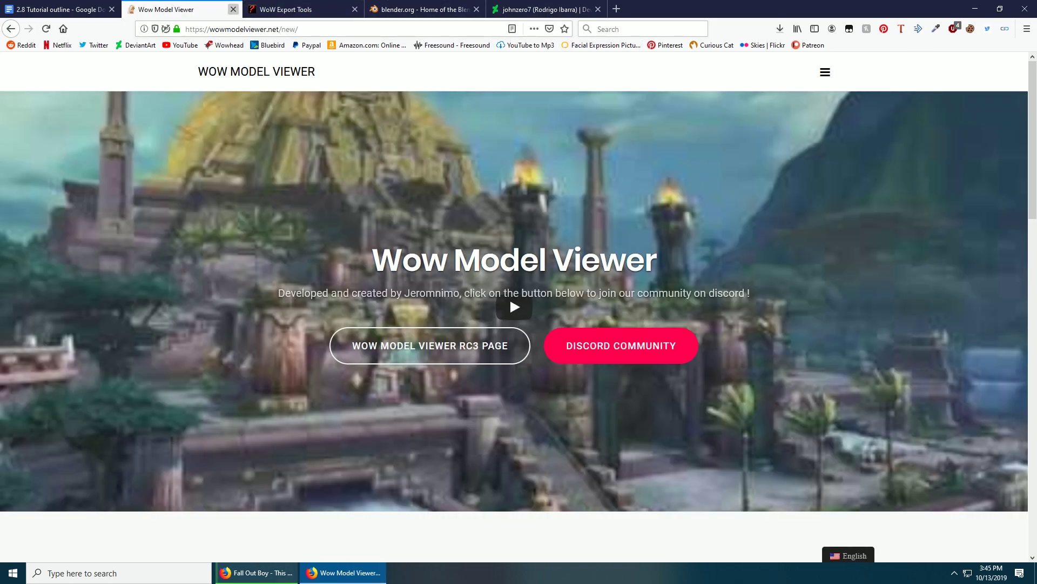
key("ctrl+w")
key("ctrl+w")
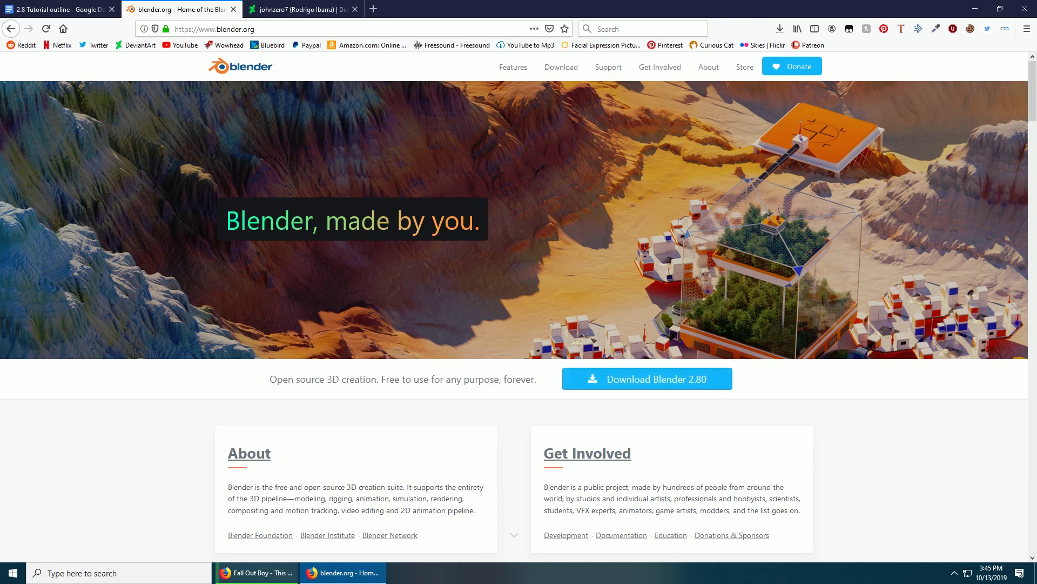
left_click(234, 9)
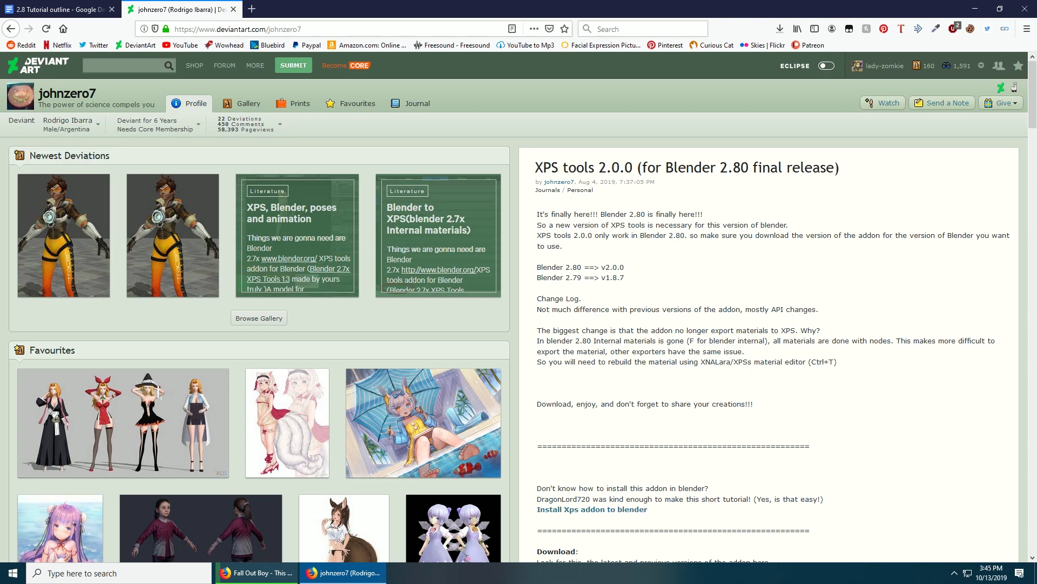
- Read the XPS tools 2.0.0 journal entry on DeviantArt and follow its Mediafire download link
scroll(767, 303, "down", 3)
scroll(519, 307, "down", 3)
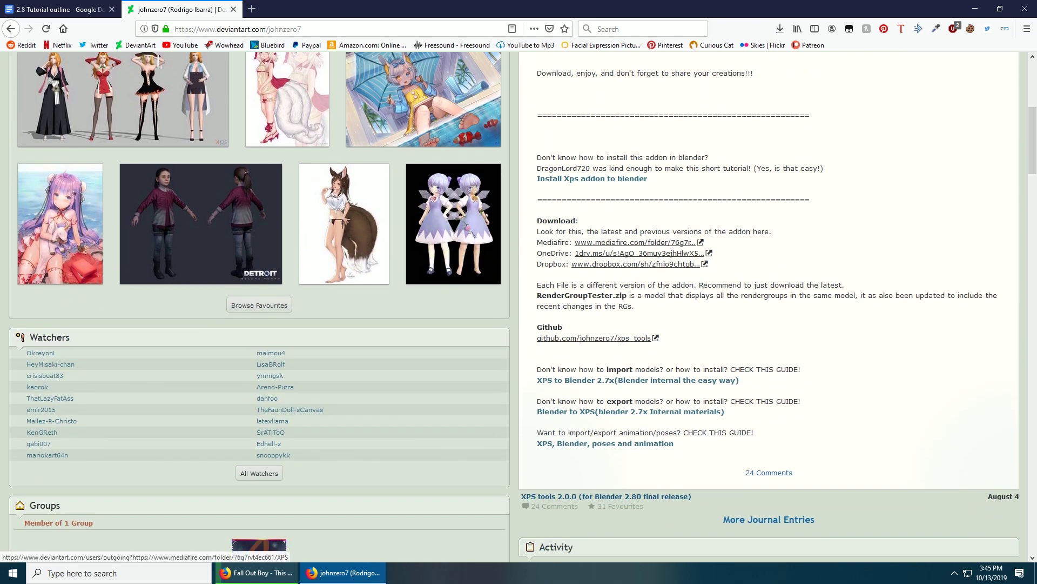
scroll(637, 459, "up", 4)
scroll(638, 458, "up", 2)
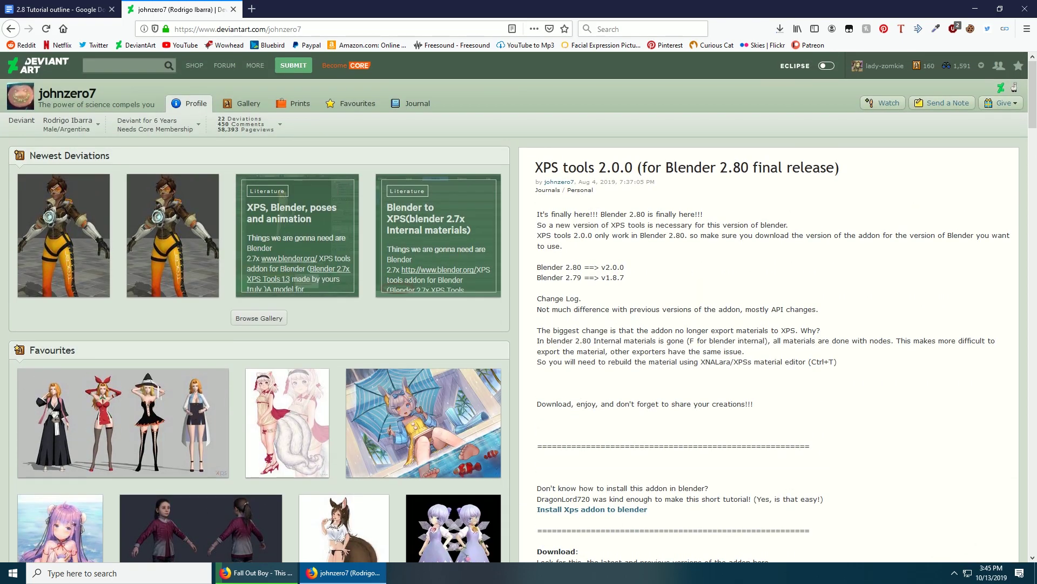
scroll(493, 224, "down", 5)
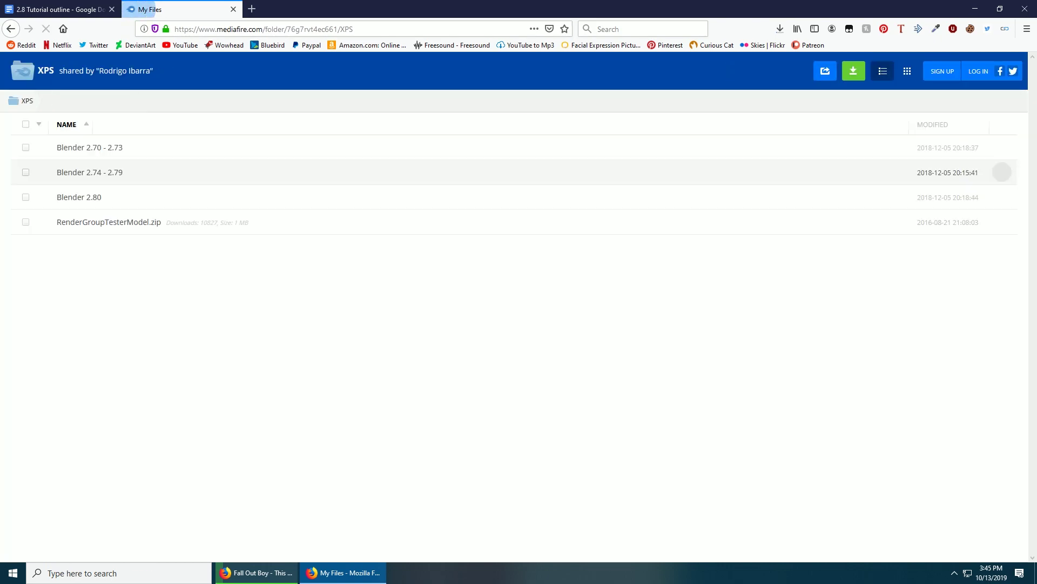
- Download XNALaraMesh.2.0.0.zip from the Blender 2.80 folder and close the MediaFire pages
left_click(79, 197)
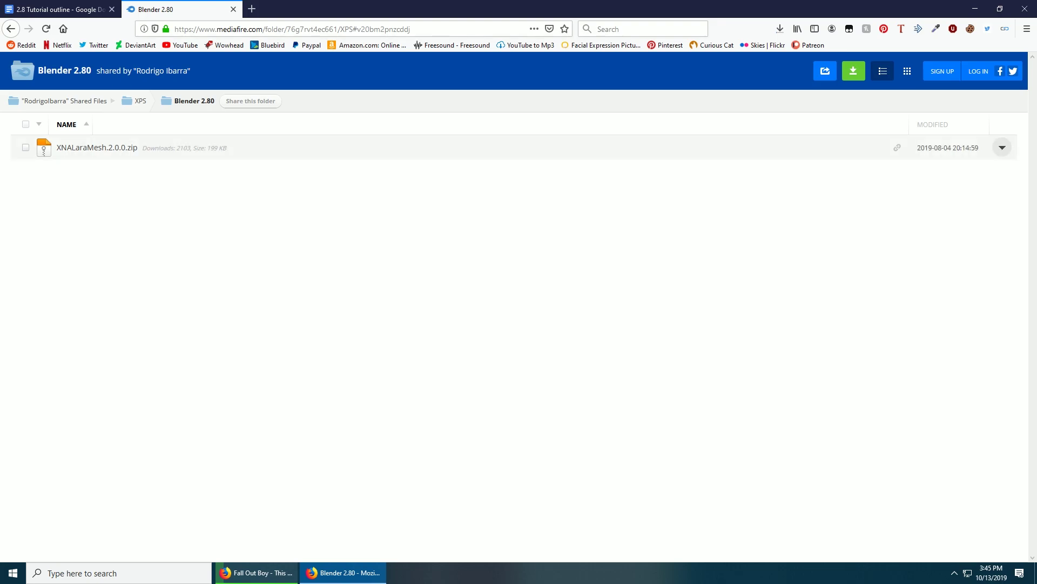
left_click(97, 148)
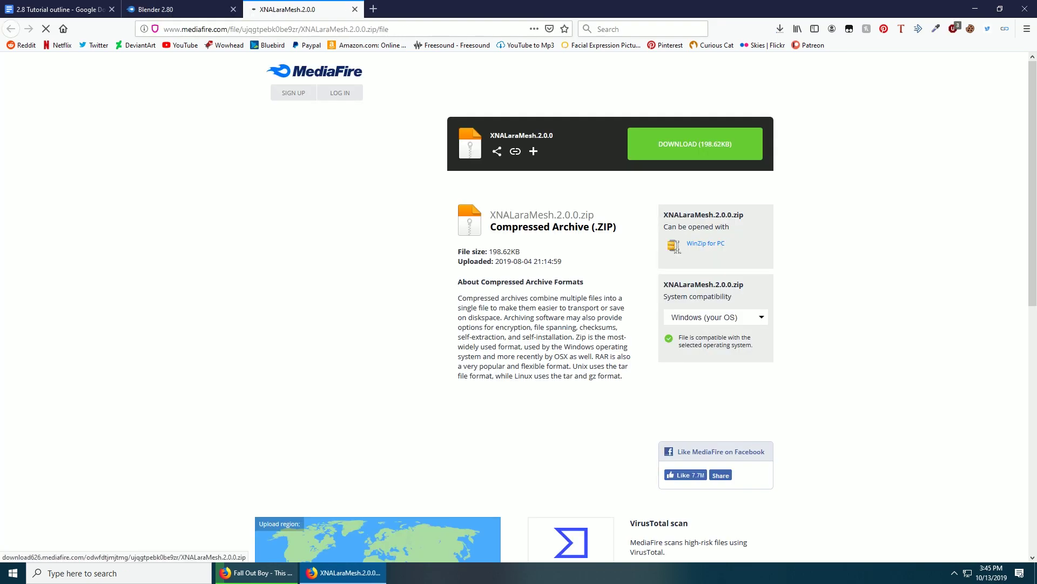
key("ctrl+w")
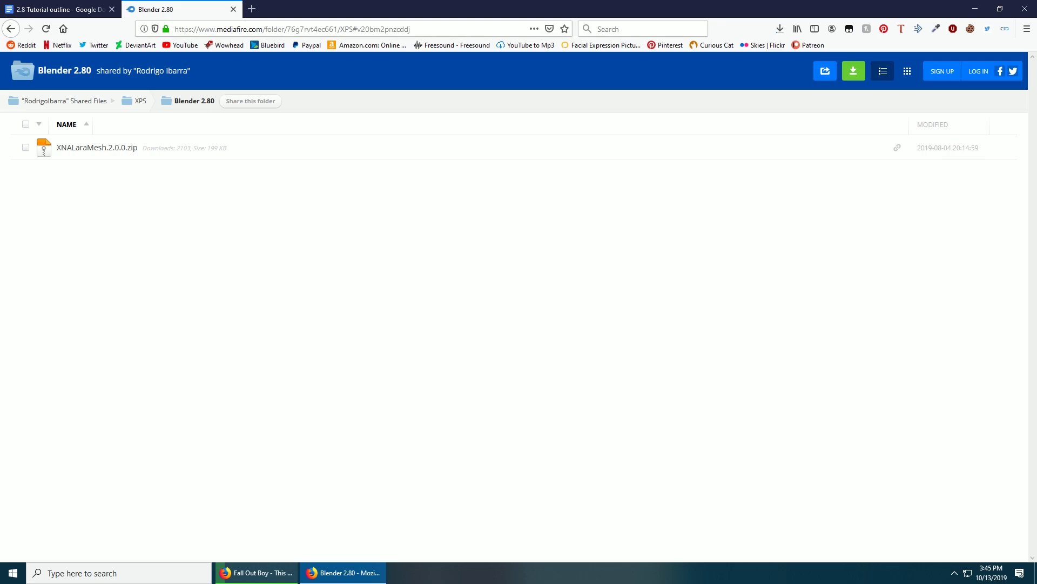
key("ctrl+w")
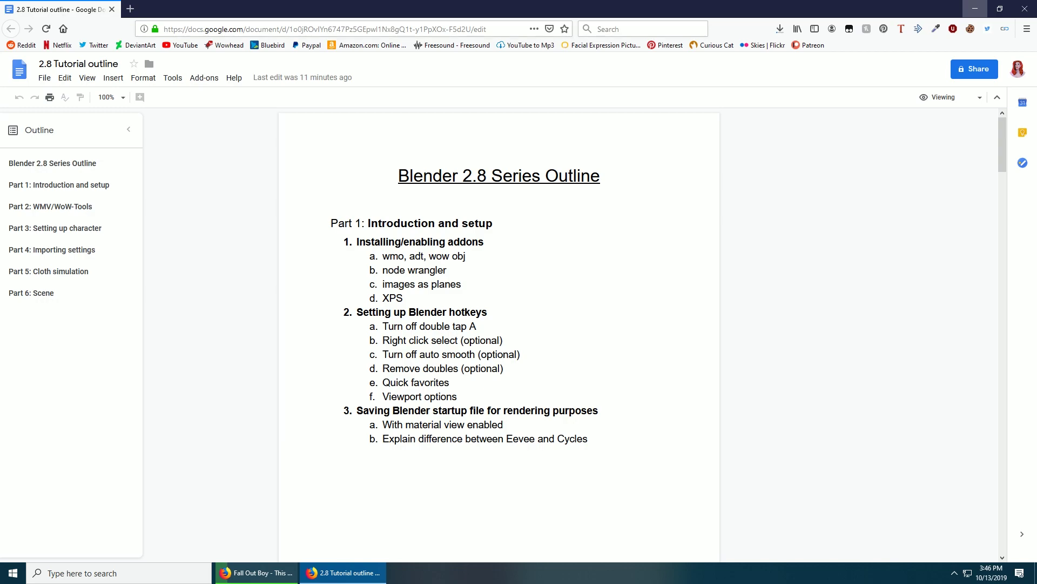
- Check the list of recent browser downloads and minimize the browser window
left_click(780, 29)
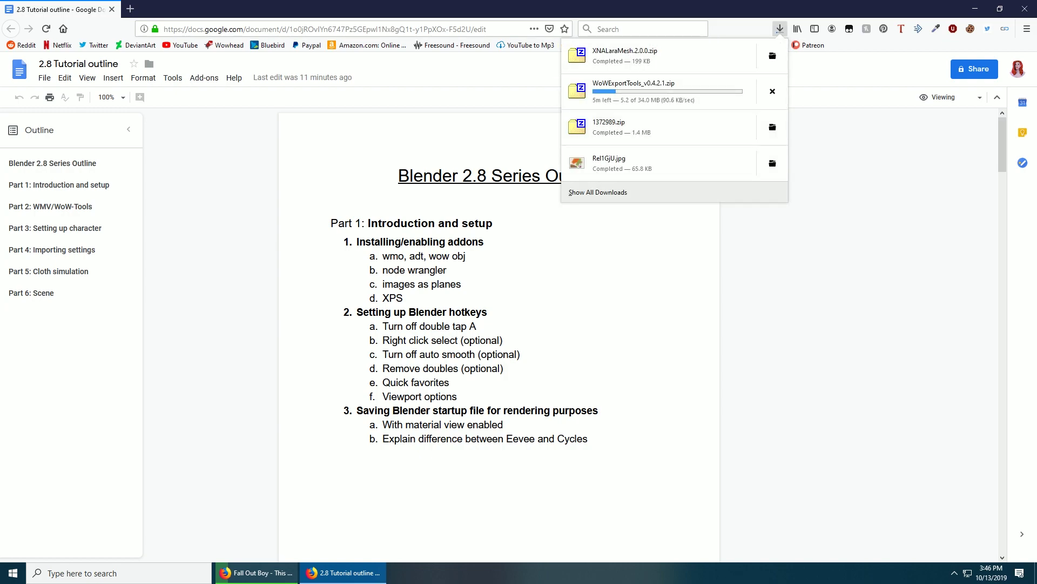
left_click(975, 9)
left_click(975, 8)
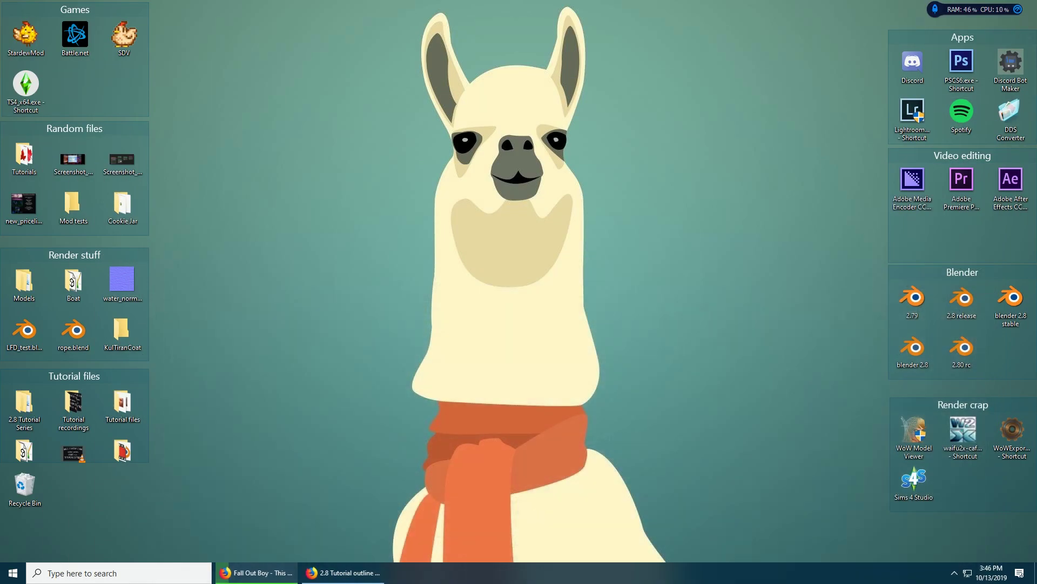
- Move the 2.8 release, WoW Model Viewer and WoWExportTools shortcuts out of their desktop groups onto the open desktop
left_click_drag(962, 298, 853, 302)
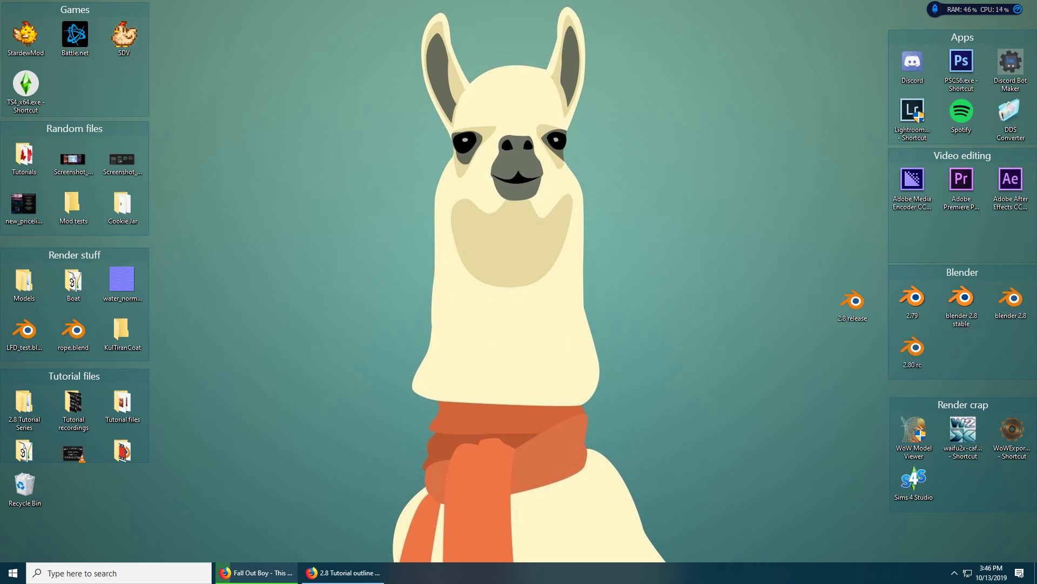
left_click_drag(913, 431, 858, 432)
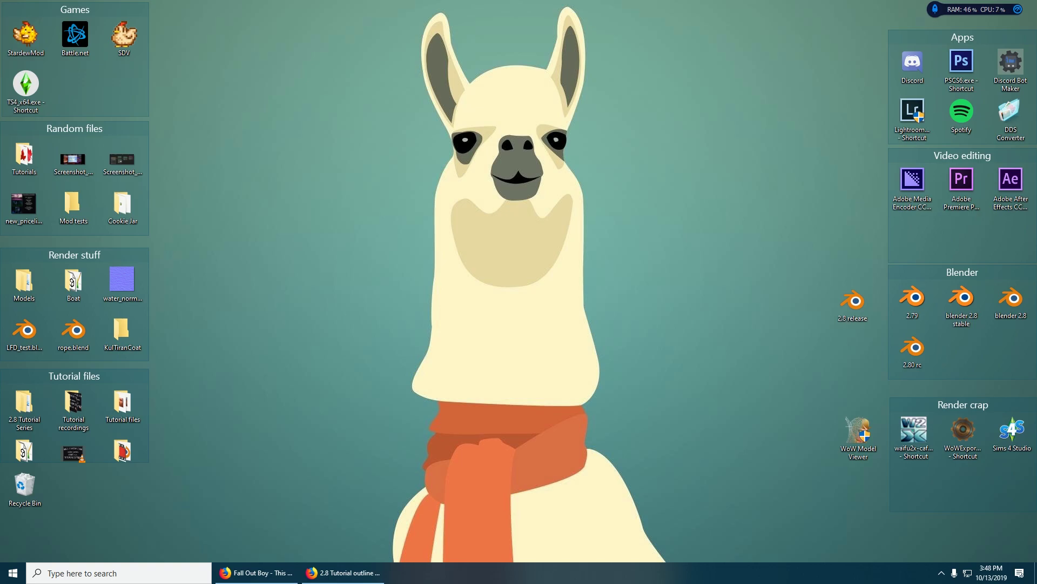
left_click_drag(963, 429, 860, 489)
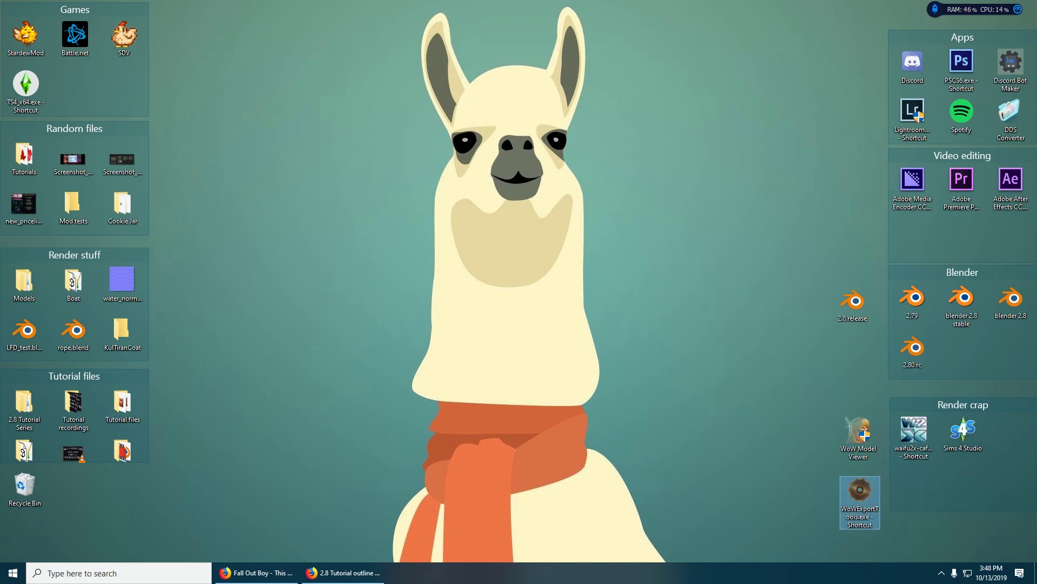
left_click(810, 480)
- Open the WoWExportTools shortcut's file location and view the Send to options for WoWExportTools.exe without choosing one
right_click(857, 490)
left_click(897, 256)
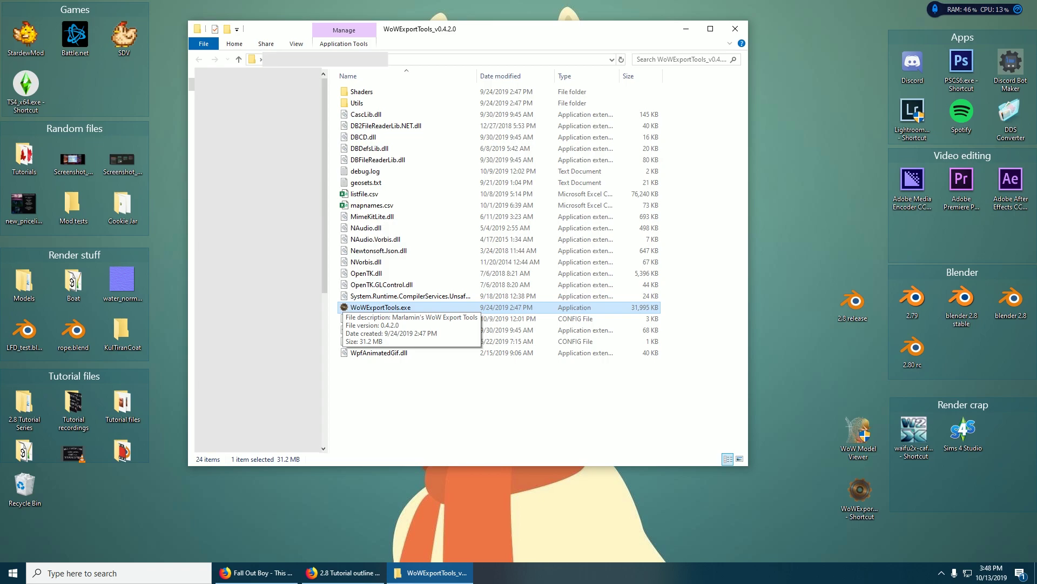
right_click(402, 307)
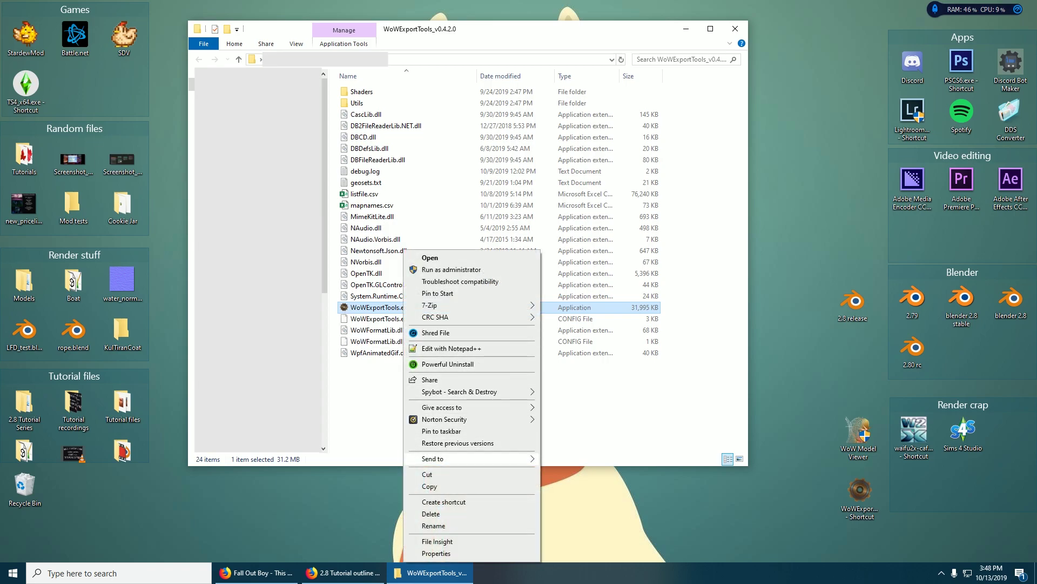
mouse_move(460, 458)
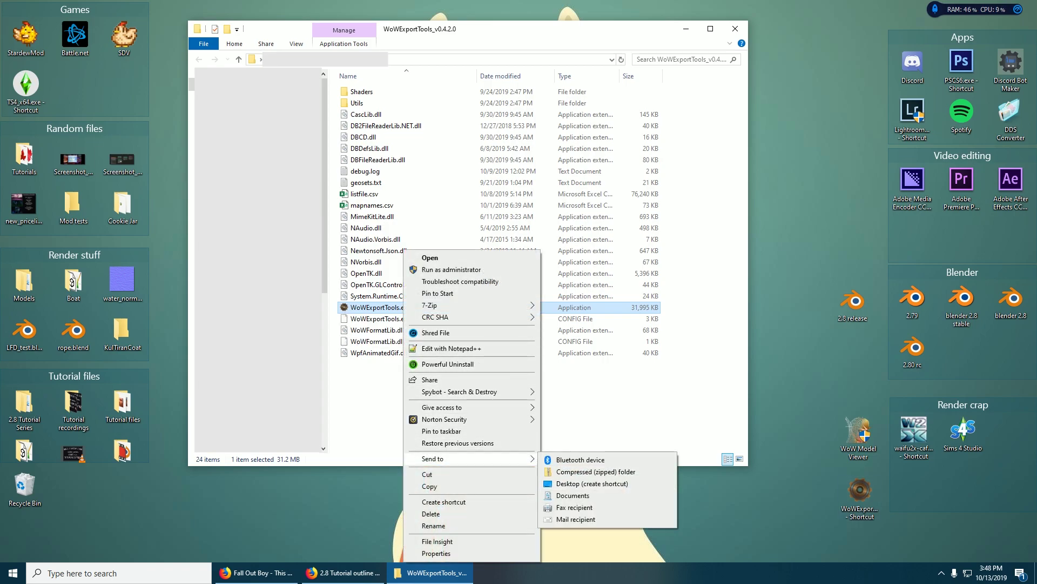
left_click(378, 405)
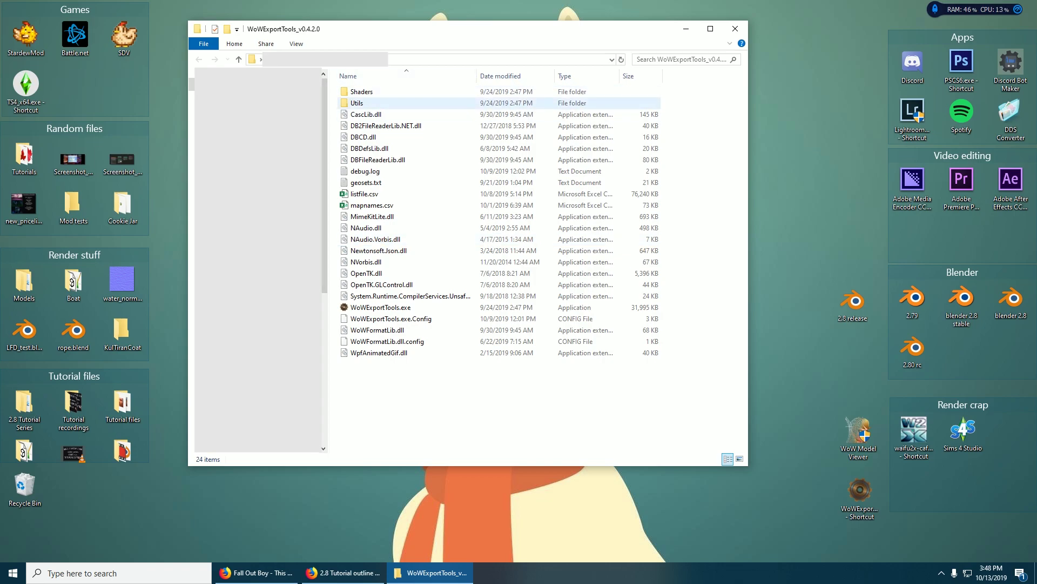
- Open the 2.80 folder of Blender plugins inside the Utils folder
double_click(357, 103)
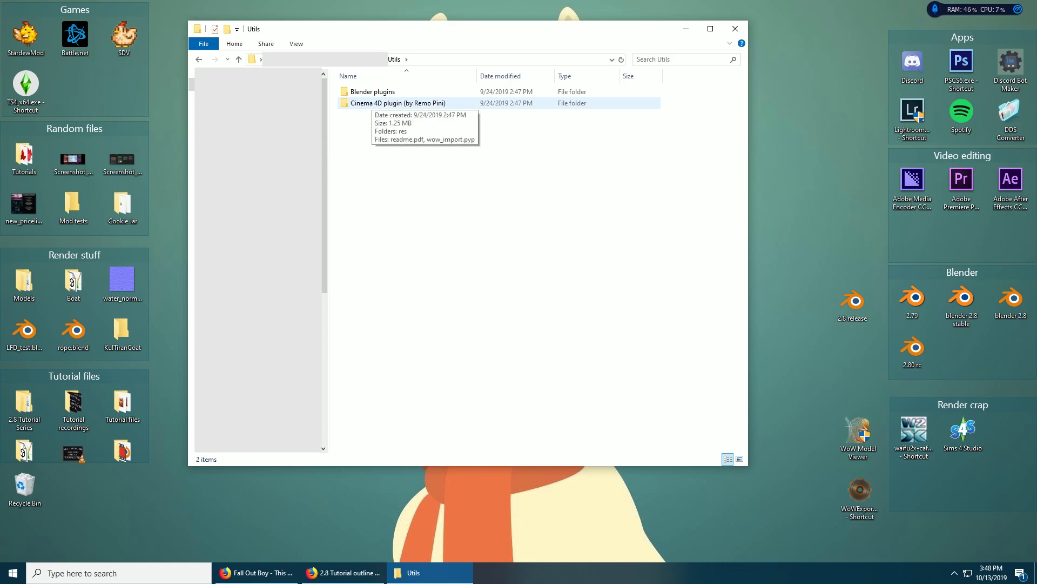
double_click(373, 91)
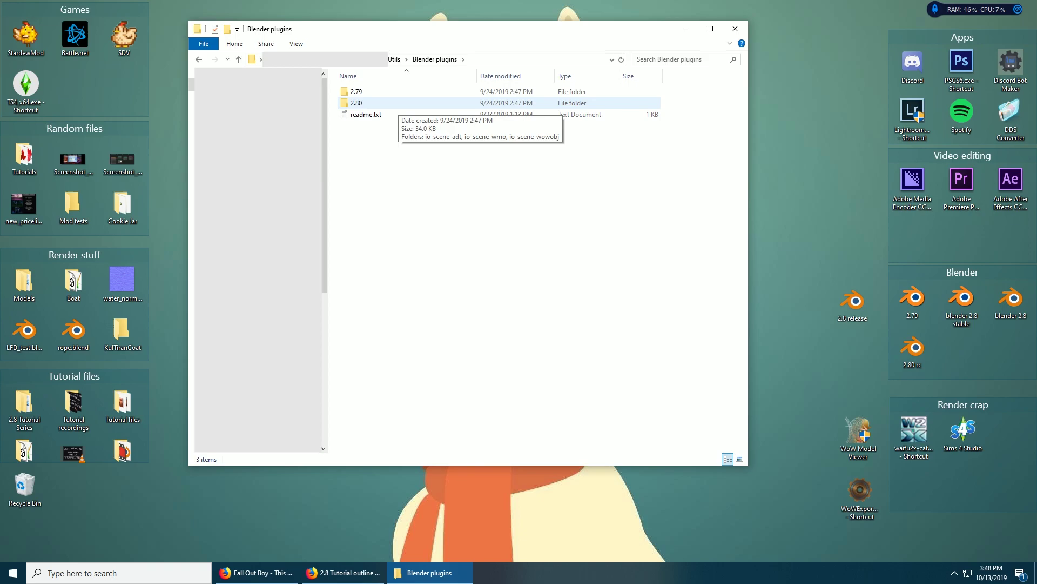
double_click(373, 102)
left_click_drag(350, 171, 459, 84)
left_click_drag(352, 83, 351, 83)
left_click(460, 162)
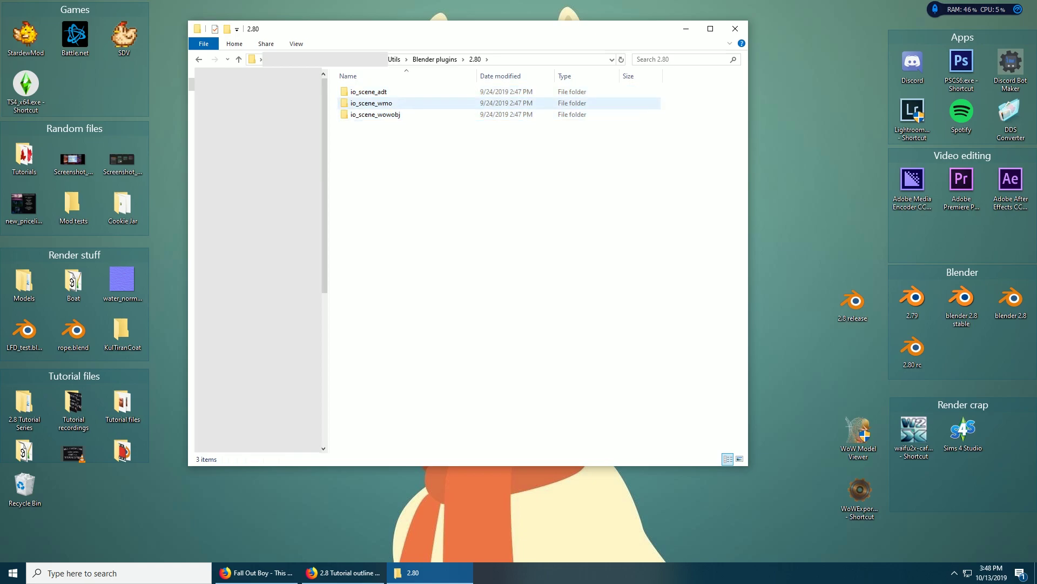
- Copy the io_scene_adt, io_scene_wmo and io_scene_wowobj folders and close the folder window
left_click(373, 103)
left_click(375, 114)
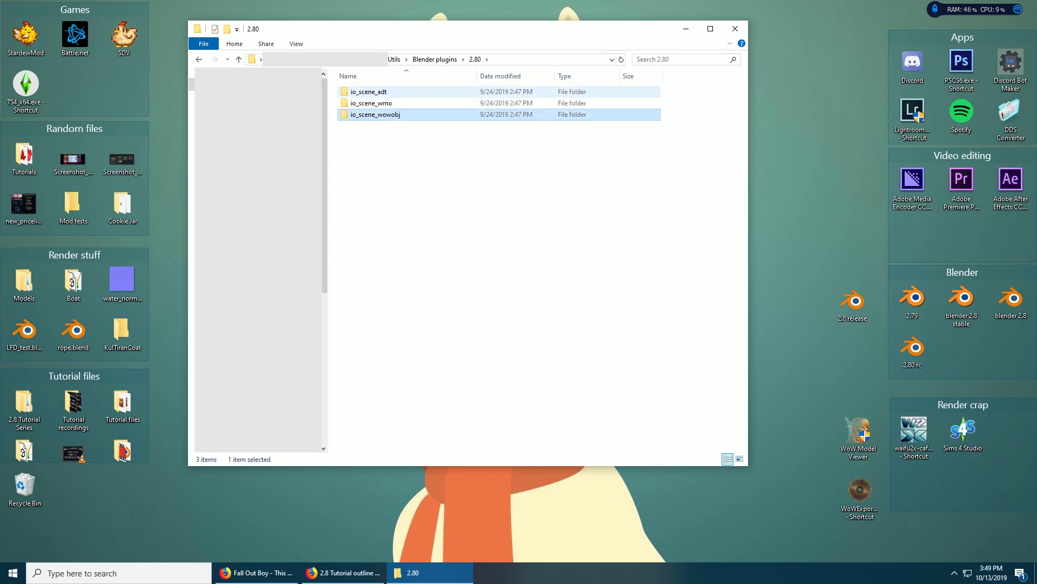
left_click(392, 91, "shift")
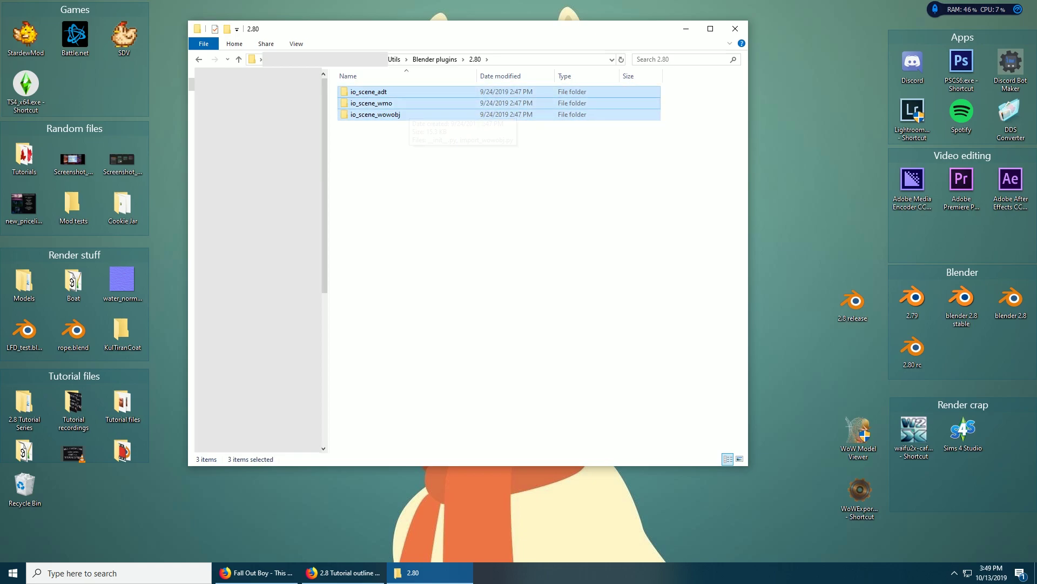
right_click(407, 103)
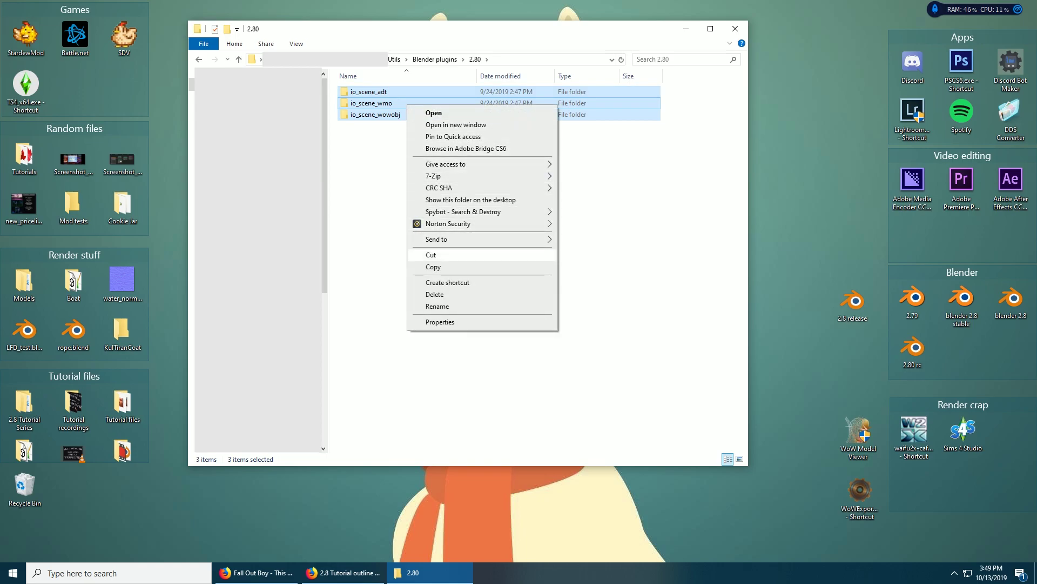
left_click(433, 266)
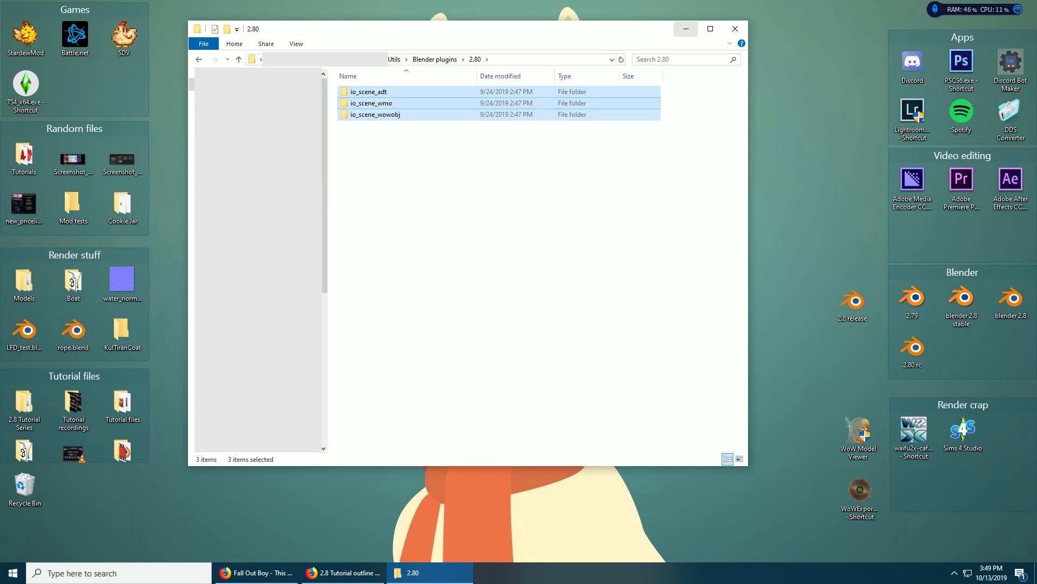
left_click(735, 29)
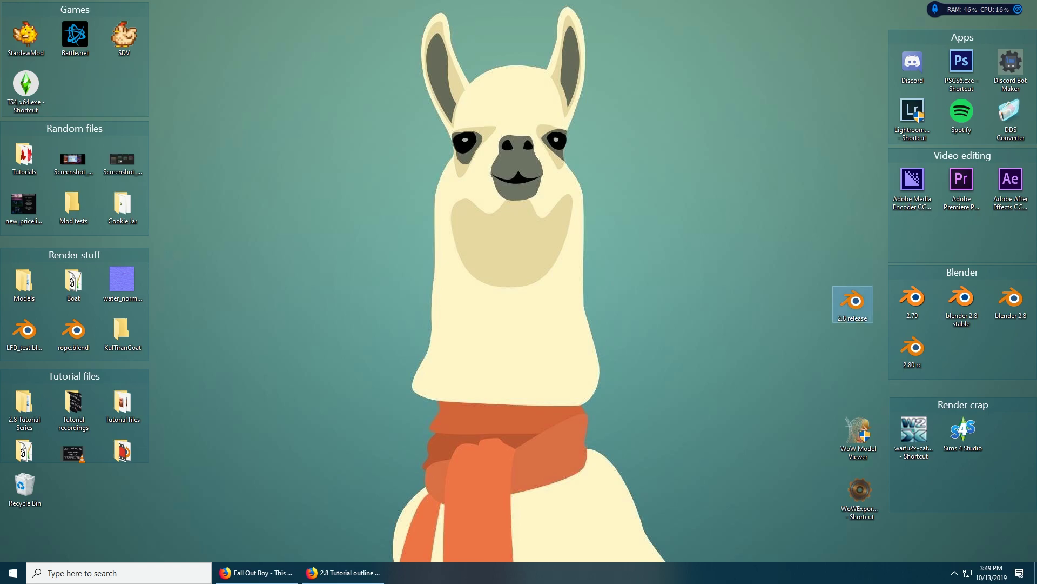
- Open the 2.8 release shortcut's file location and go into the 2.80, scripts, addons folder
right_click(858, 303)
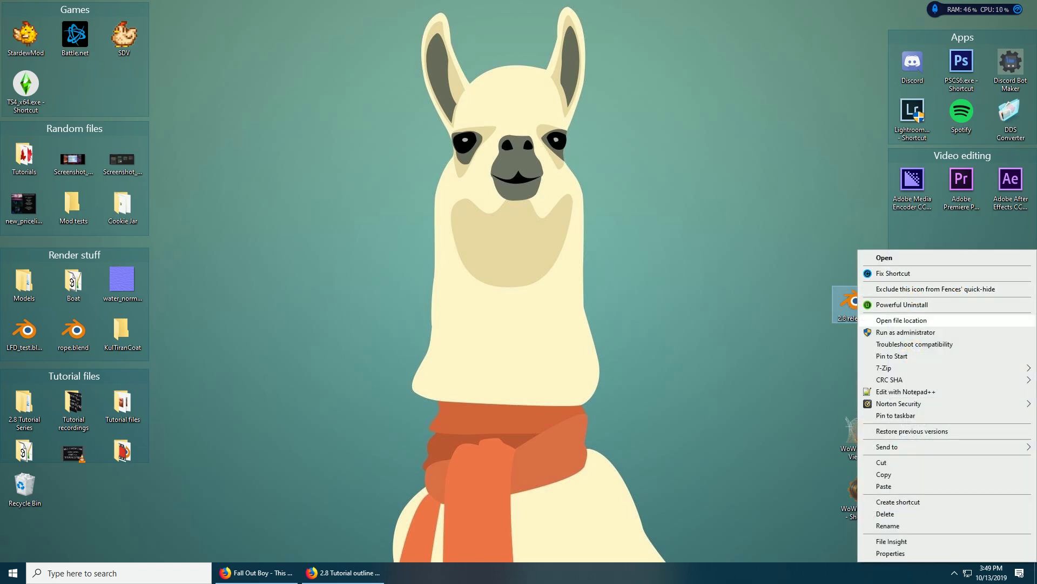
left_click(901, 320)
scroll(590, 190, "up", 3)
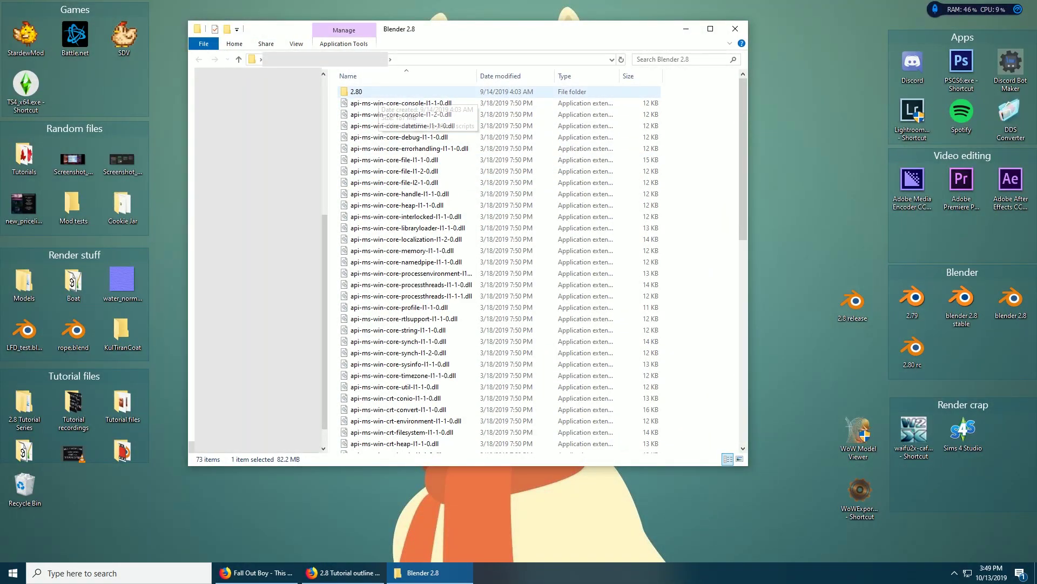
double_click(370, 92)
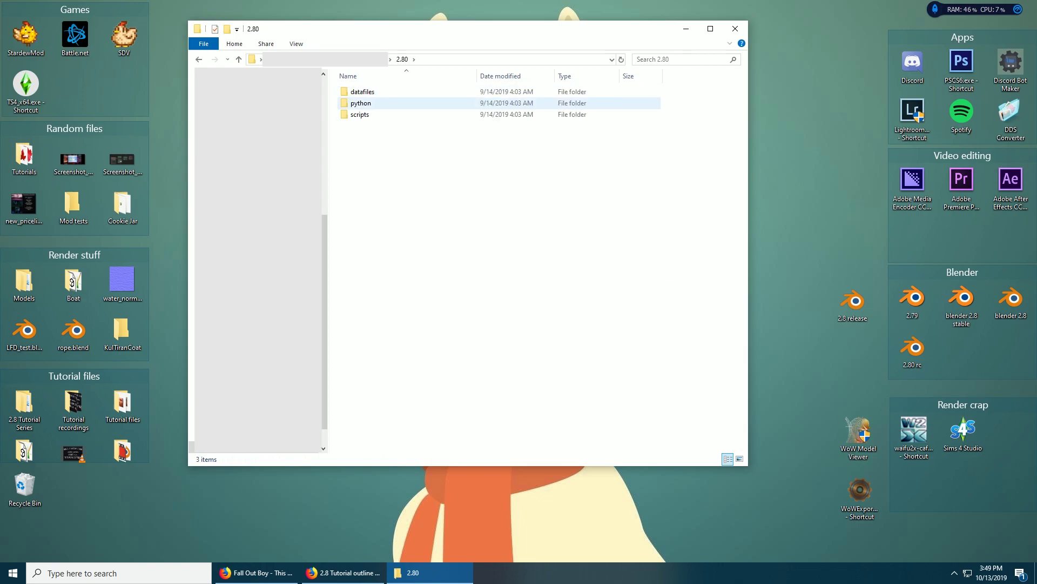
double_click(370, 114)
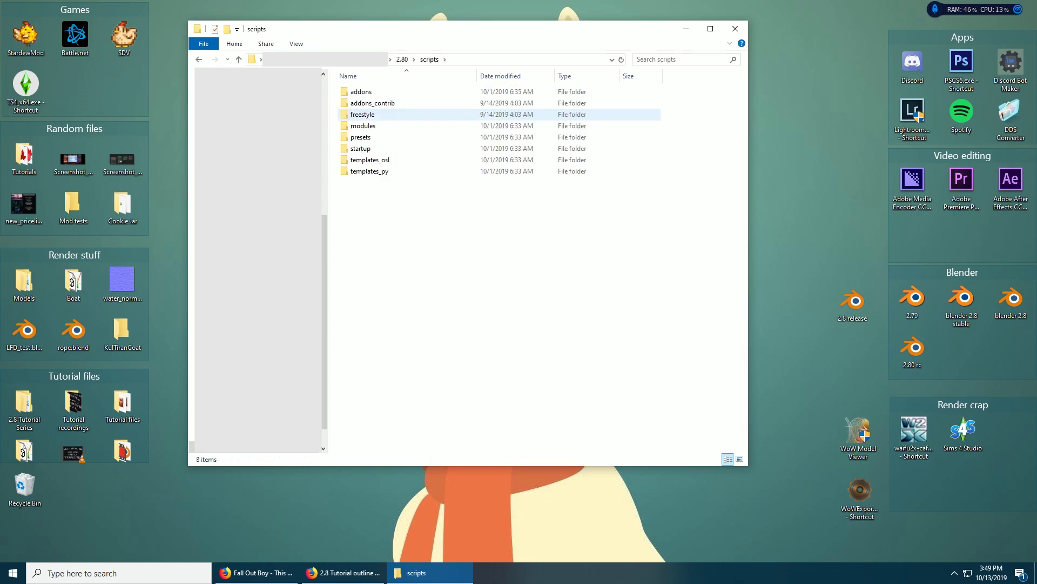
left_click(370, 91)
double_click(361, 91)
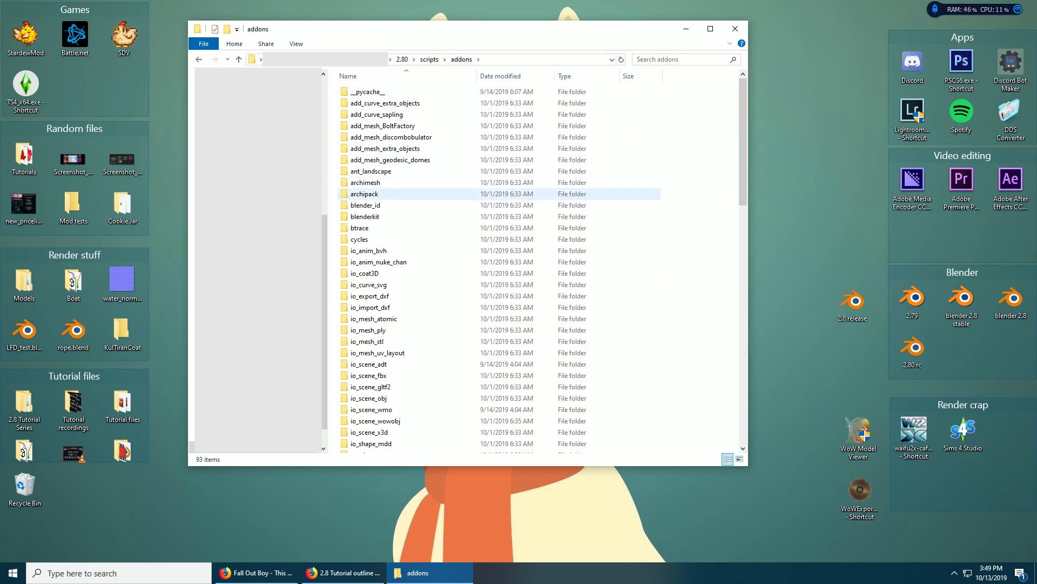
- Try to paste the copied addon folders into the addons folder, cancel the file replacement and close the folder window
right_click(695, 214)
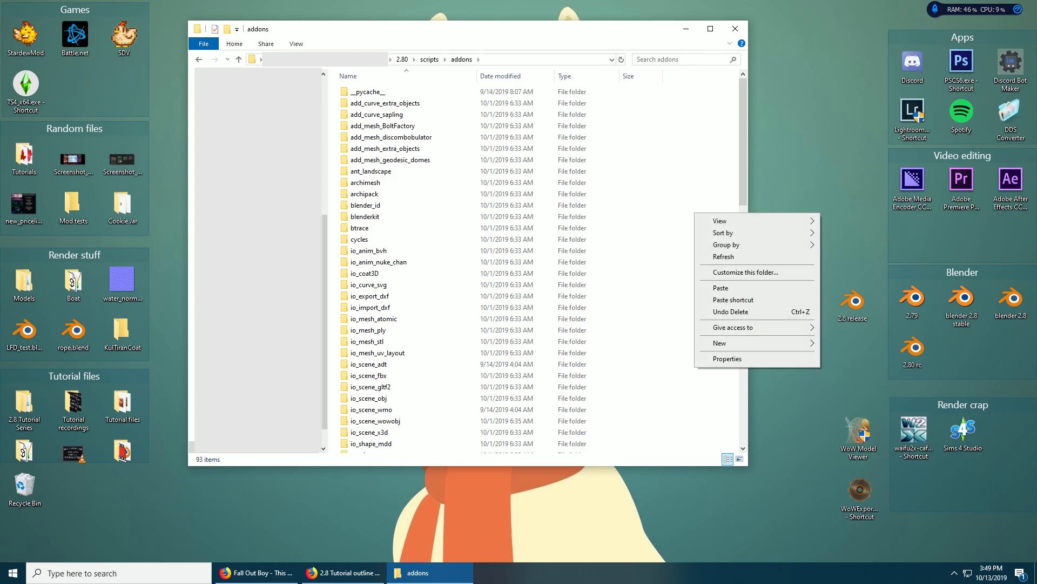
left_click(721, 287)
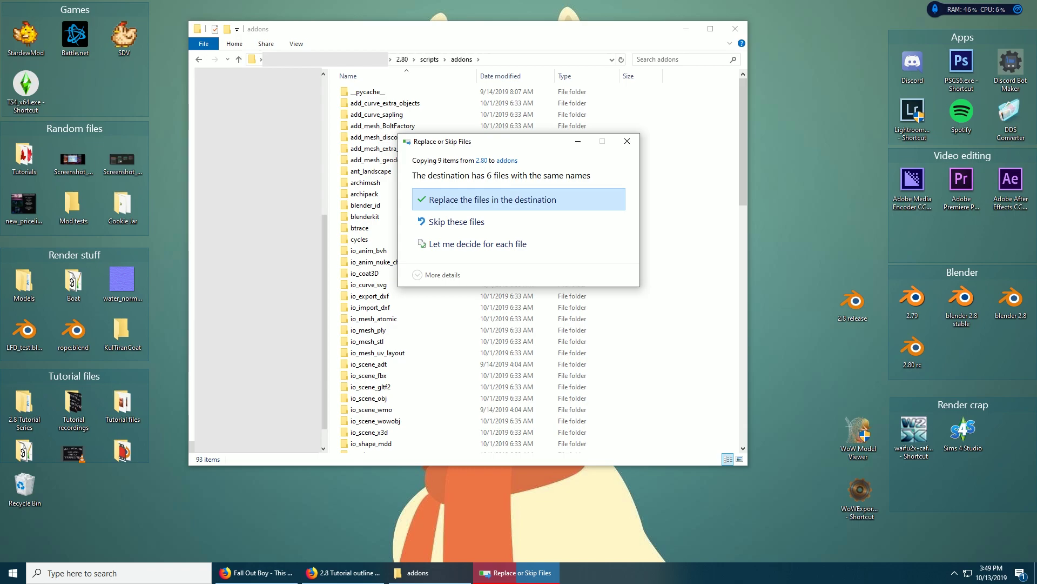
left_click(628, 141)
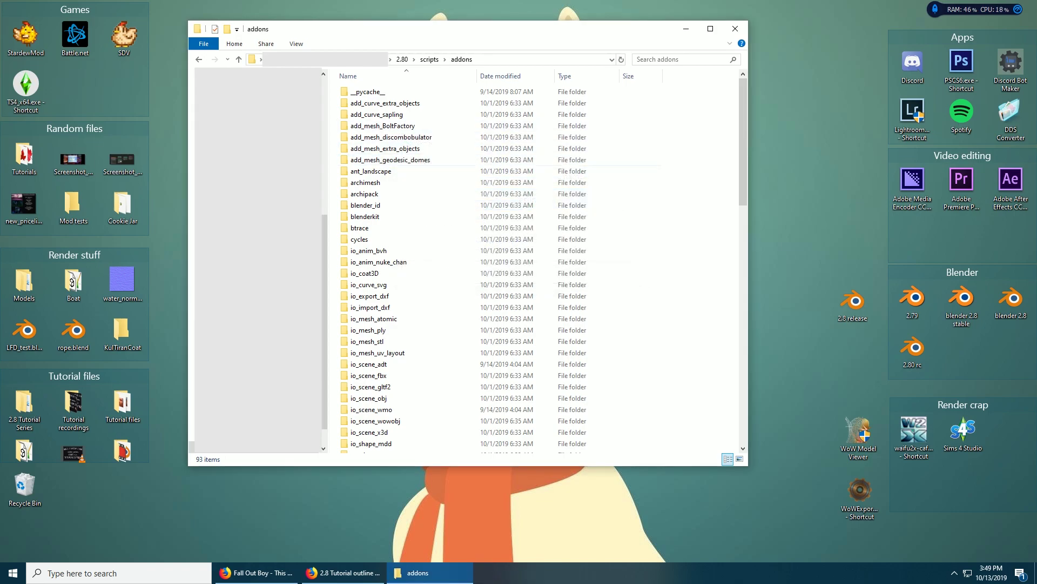
left_click(736, 29)
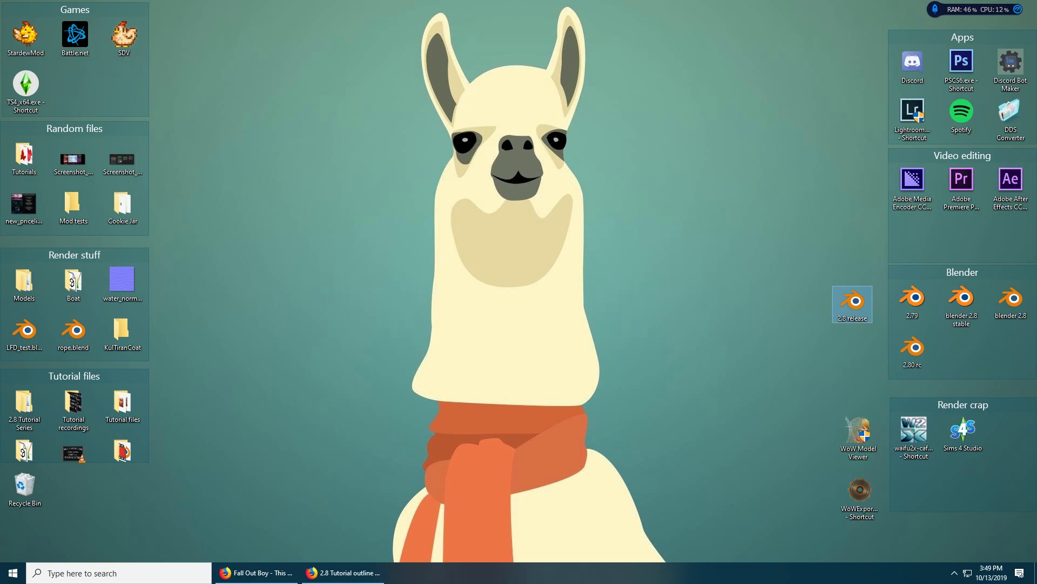
- Launch Blender from the 2.8 release shortcut, dismiss the splash screen and leave all objects deselected
double_click(853, 304)
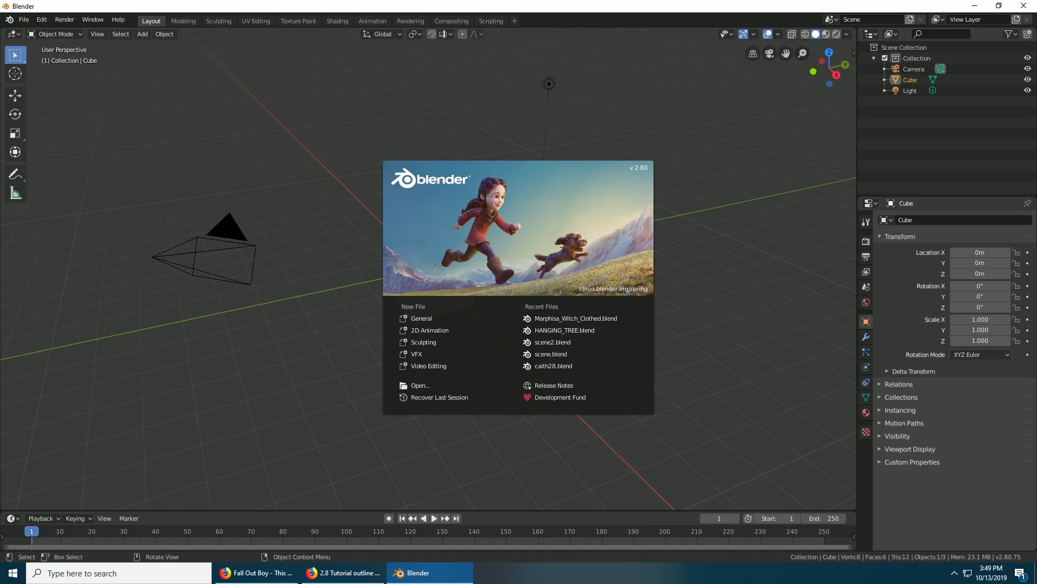
left_click(430, 573)
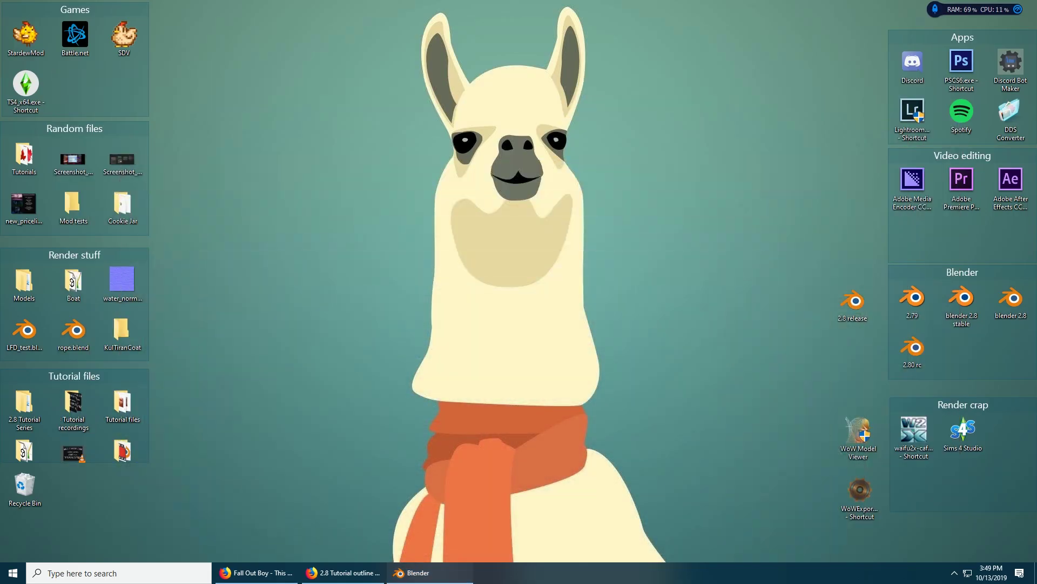
left_click(429, 573)
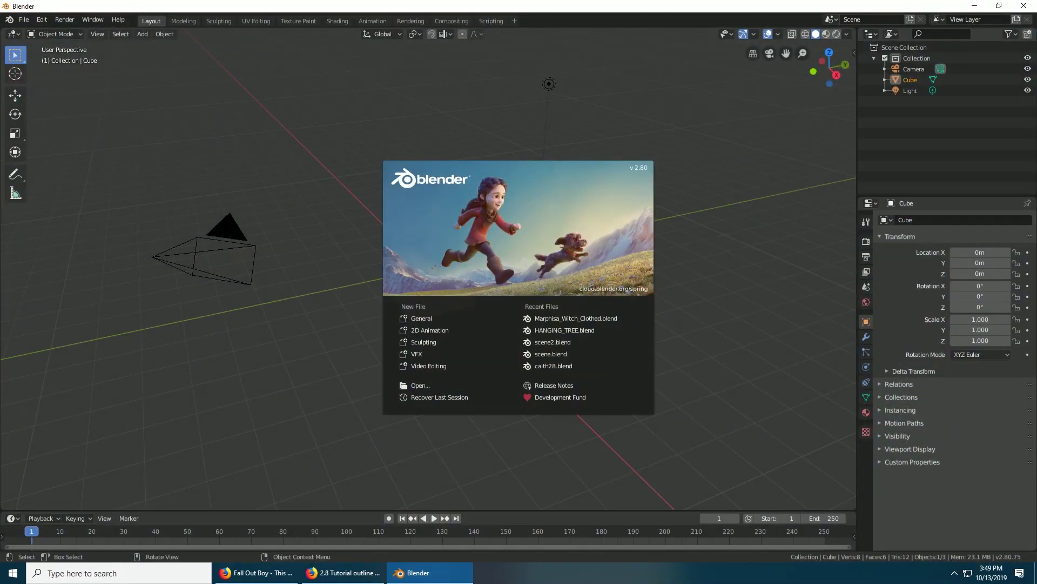
key("Escape")
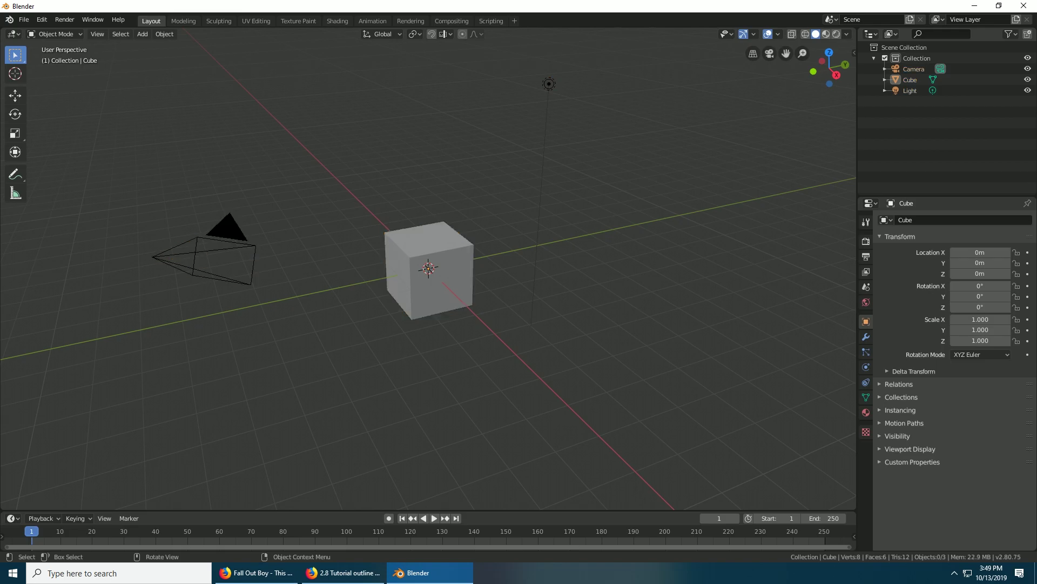
key("a")
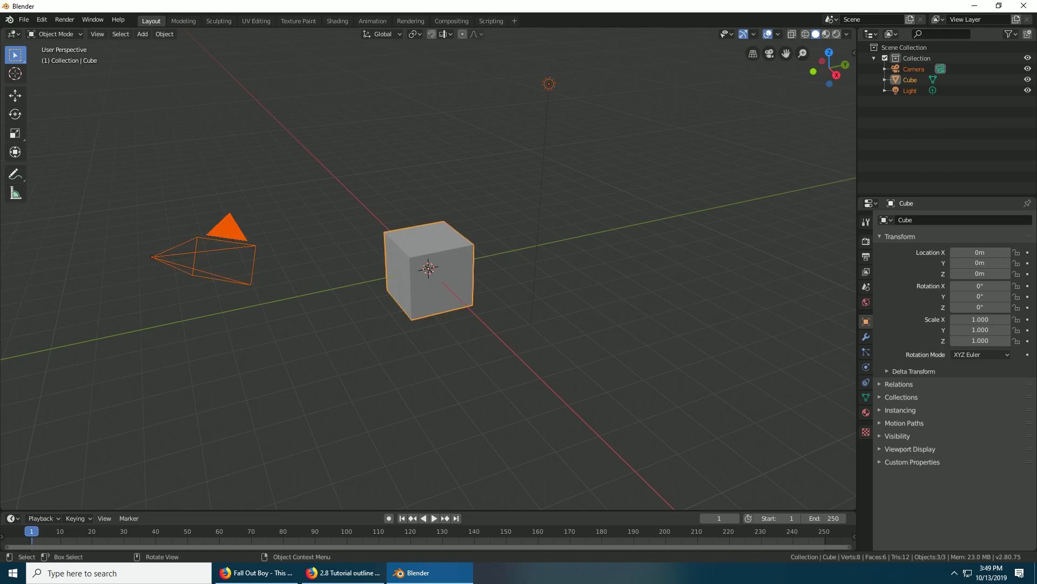
key("alt+a")
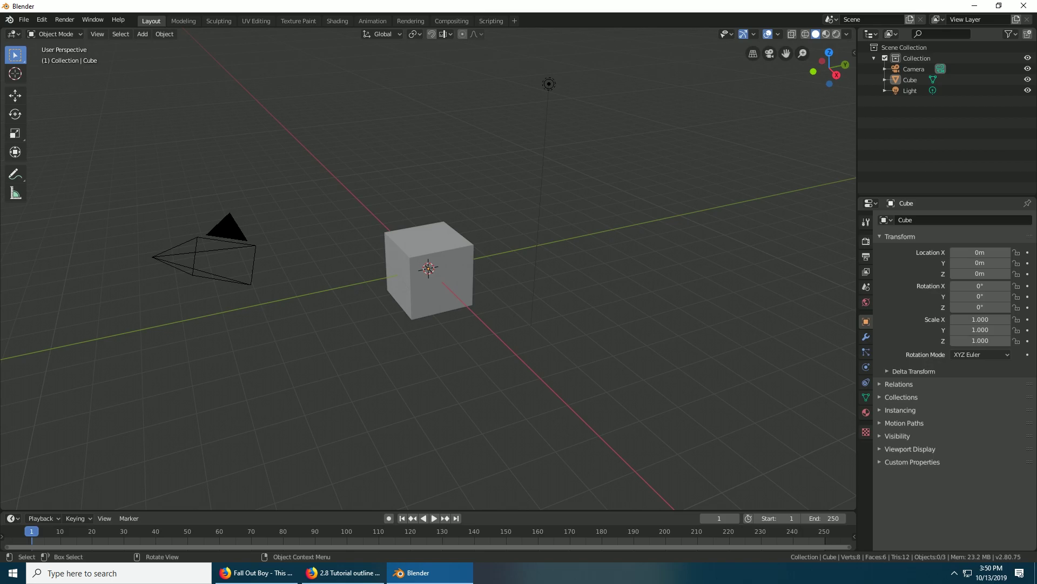
- Bring the splash screen back up and dismiss it
left_click(9, 20)
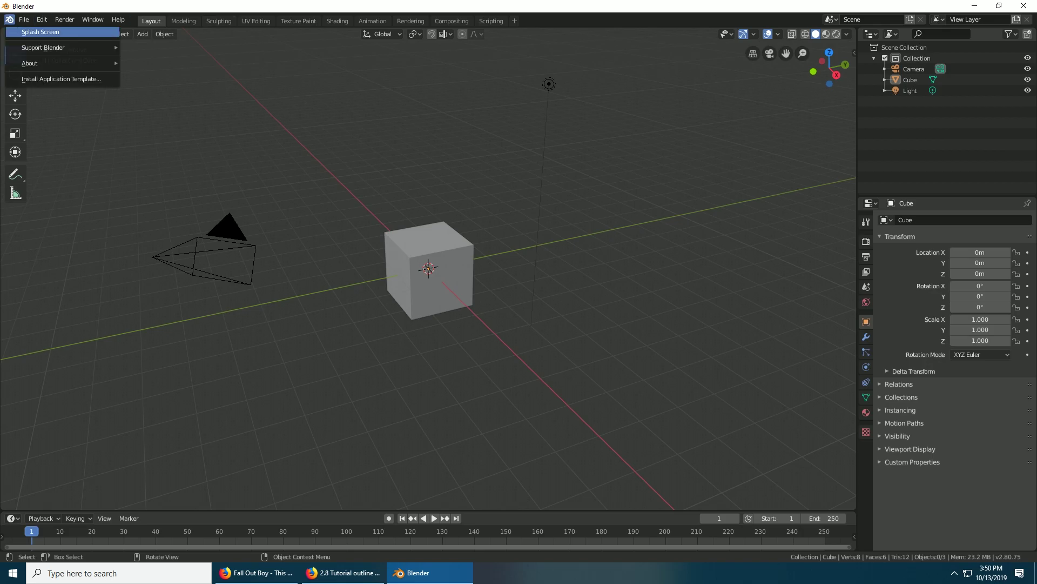
left_click(40, 32)
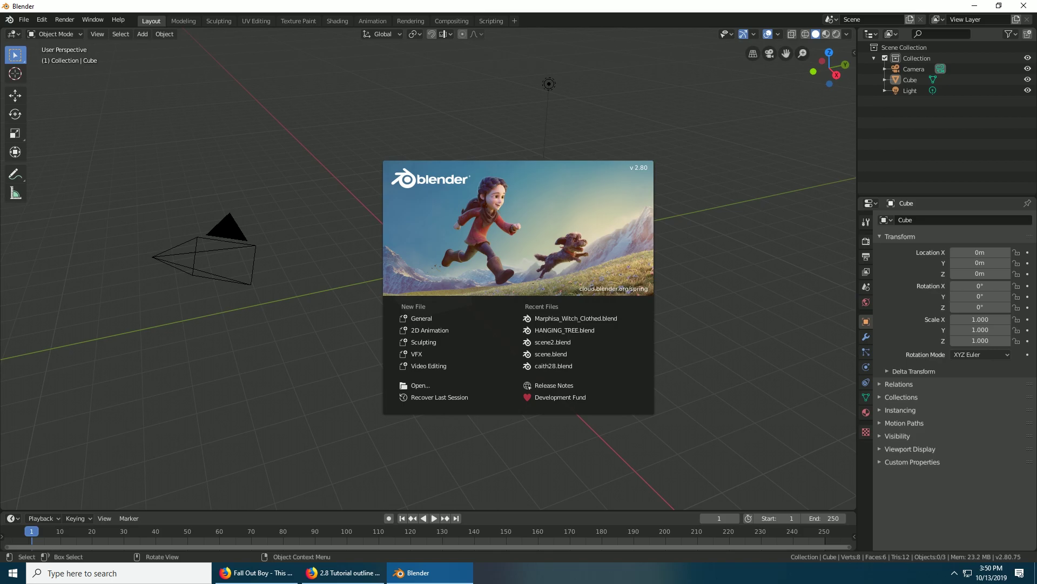
key("Escape")
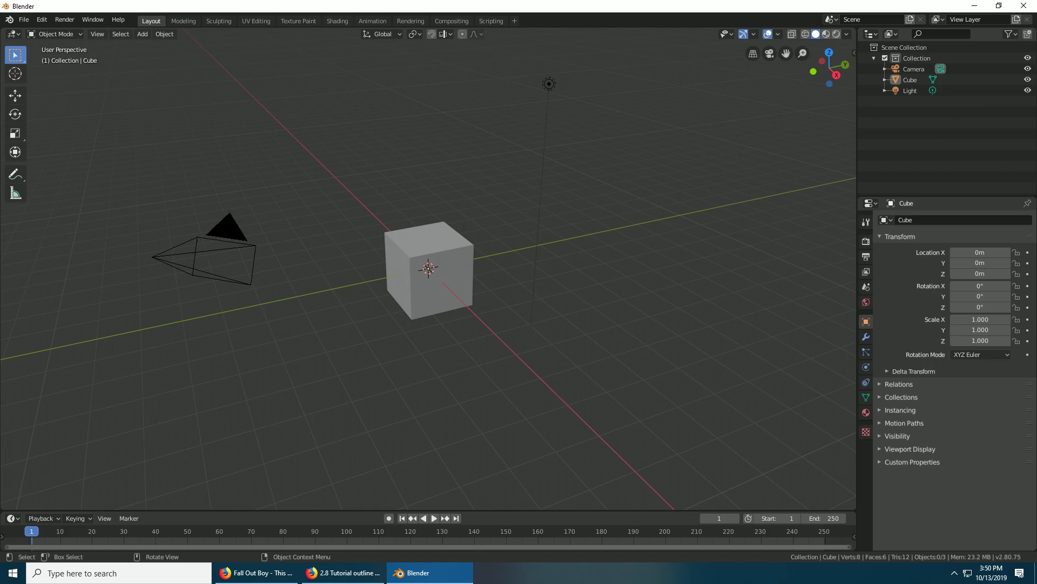
- Open the Preferences window, move it over the cube and view the keymap preset choices while keeping Blender
left_click(41, 20)
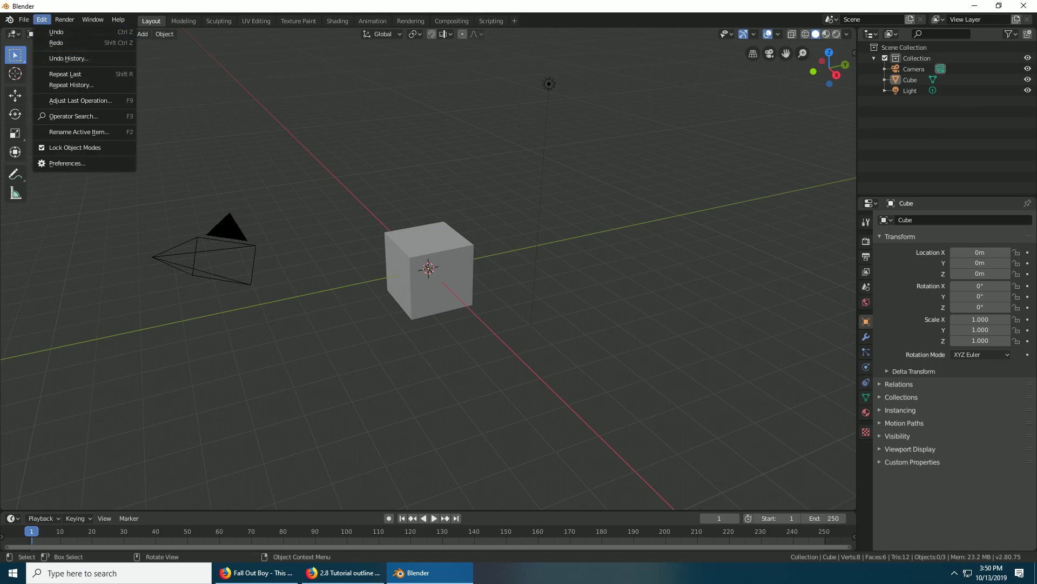
left_click(67, 163)
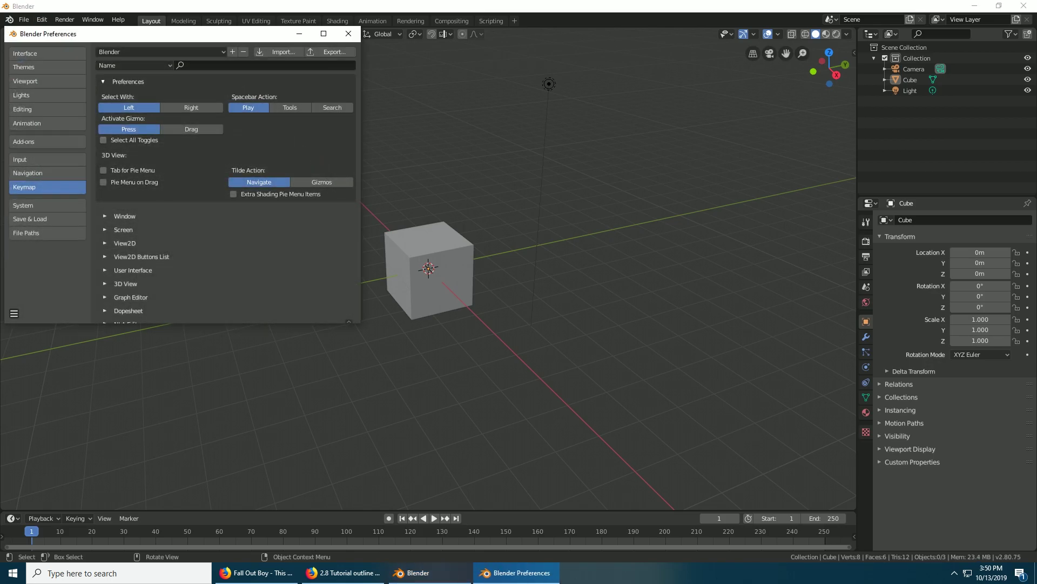
left_click_drag(212, 34, 417, 34)
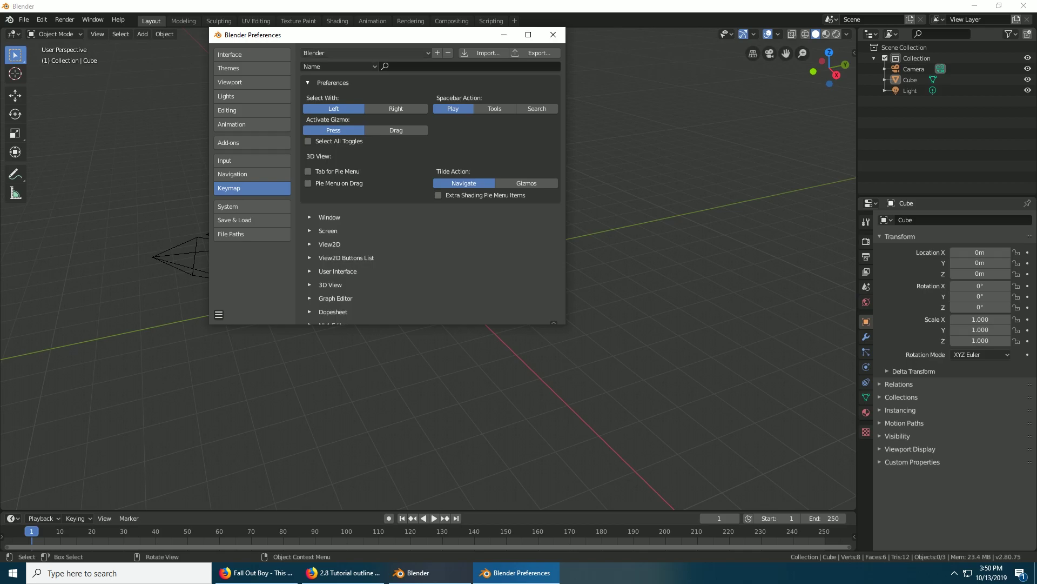
left_click(346, 53)
key("Escape")
left_click(345, 52)
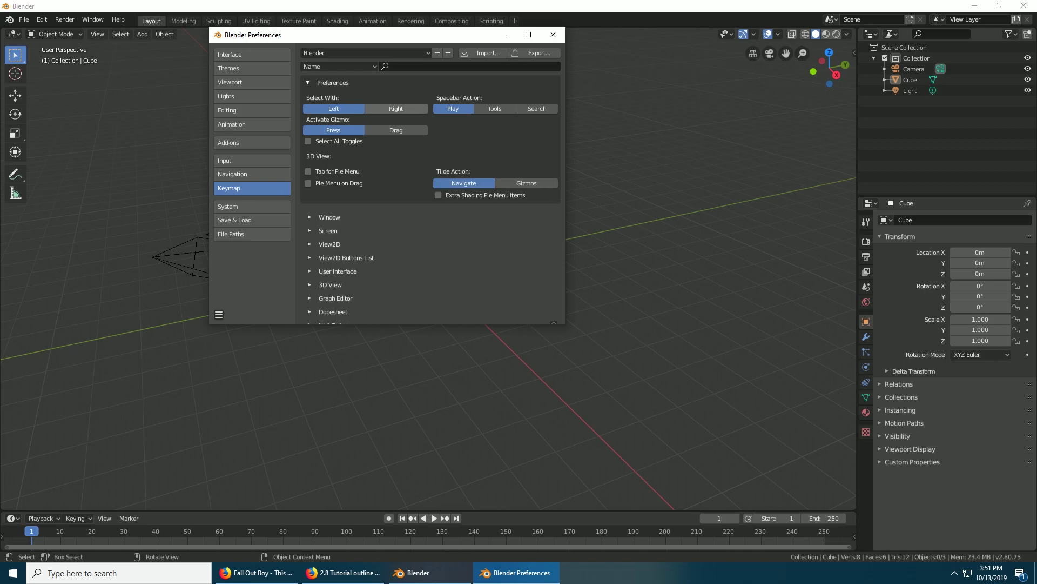
- Set the keymap to select with Right and Spacebar Action to Search, enable Select All Toggles and save the preferences
left_click(396, 108)
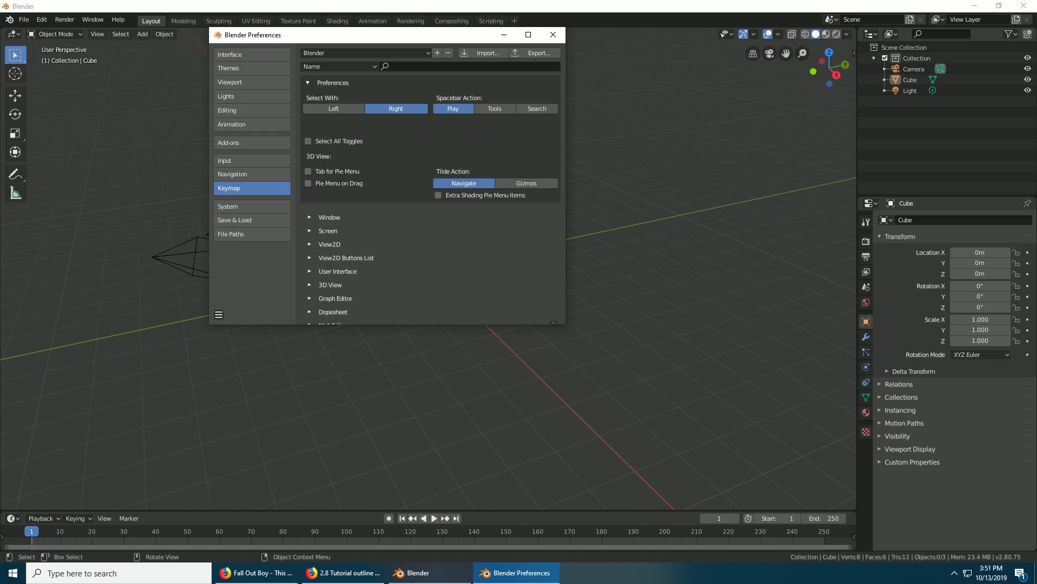
left_click(537, 108)
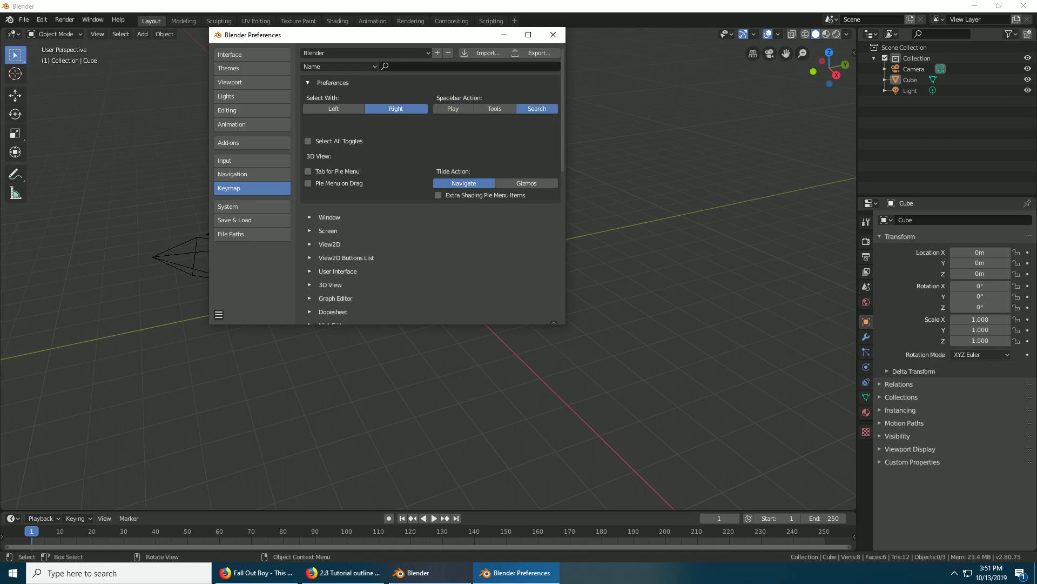
left_click(308, 141)
left_click(218, 314)
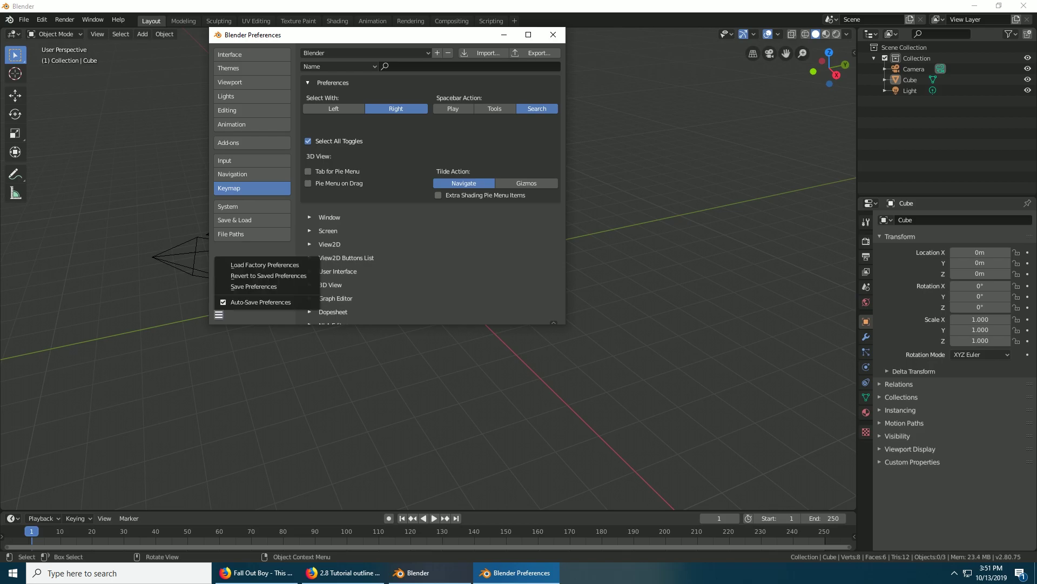
left_click(253, 287)
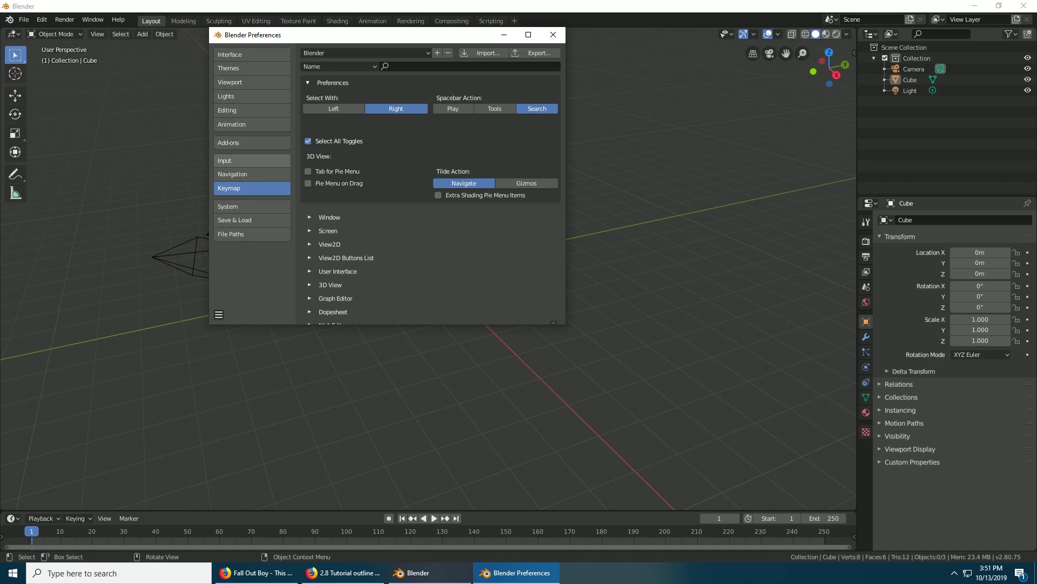
- Search the add-ons for "wmo" and enable Import WMO OBJ files with doodads
left_click(252, 142)
left_click(487, 67)
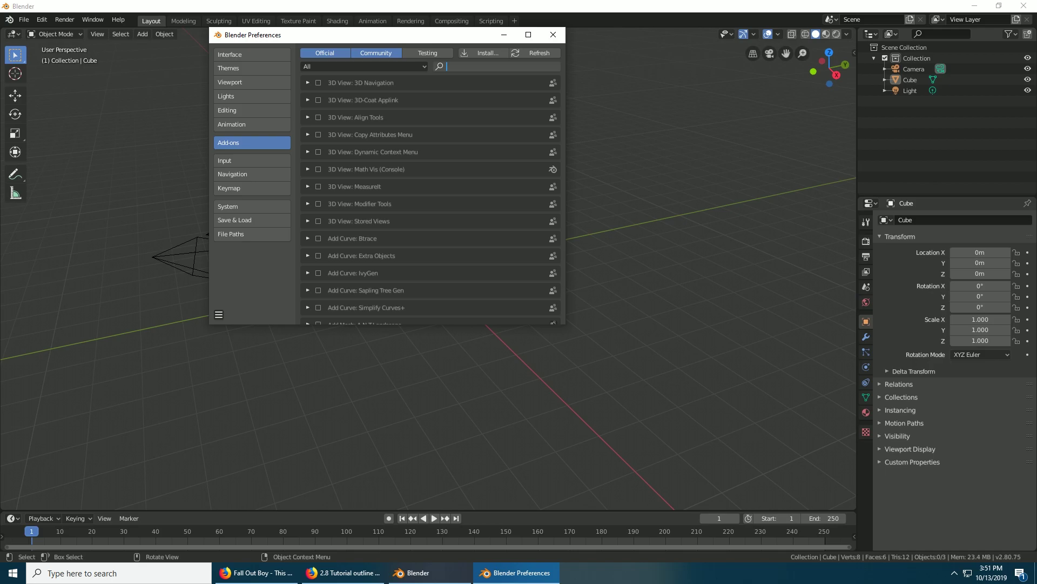
type("wmo")
key("Return")
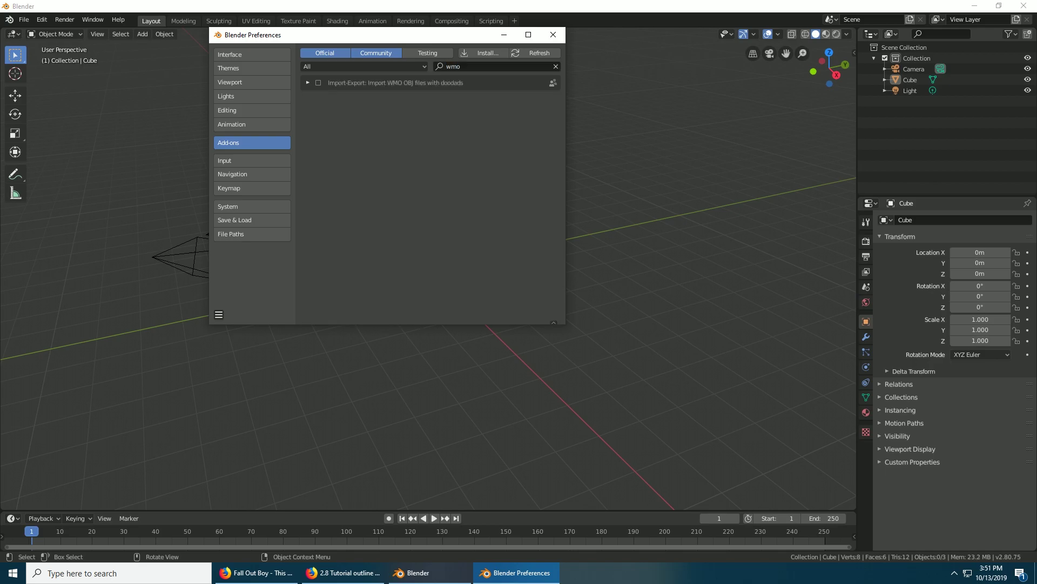
left_click(318, 82)
- Search the add-ons for "adt" and enable Import ADT OBJ files with doodads
left_click(481, 67)
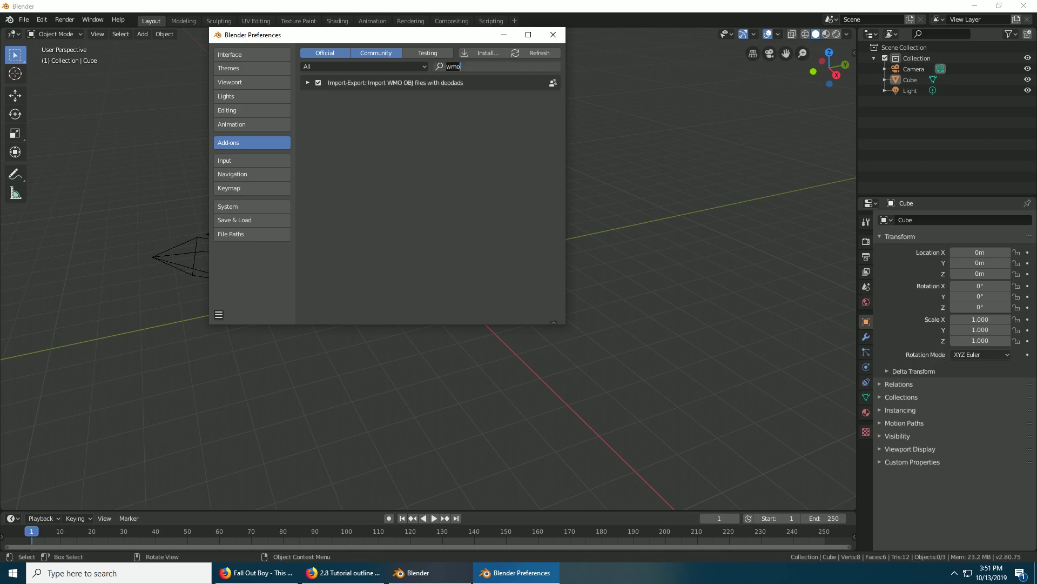
type("adt")
key("Return")
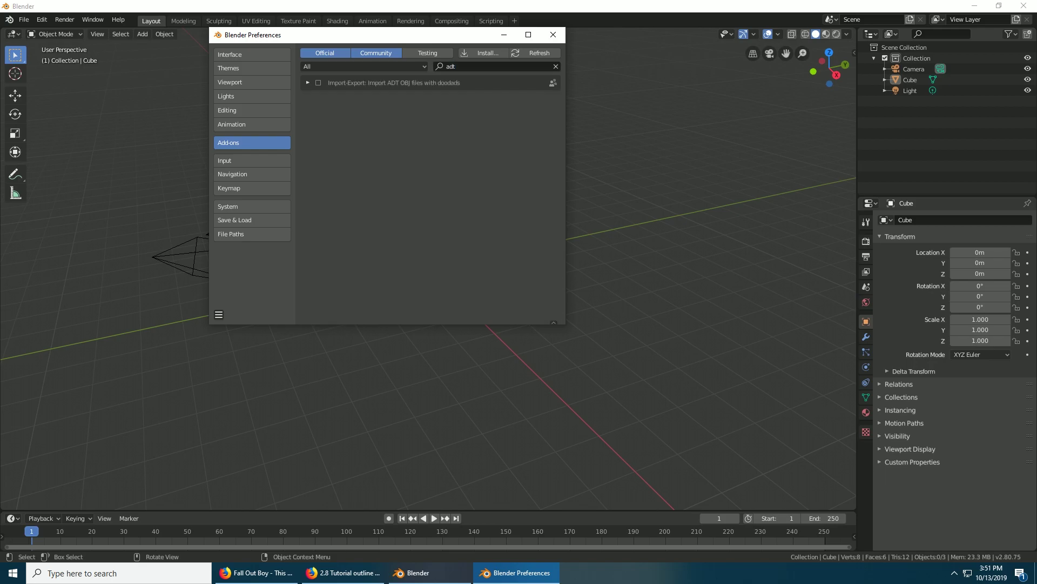
left_click(318, 82)
- Search the add-ons for "wow" and enable V2 - Import WoW OBJ files with doodads
left_click(476, 66)
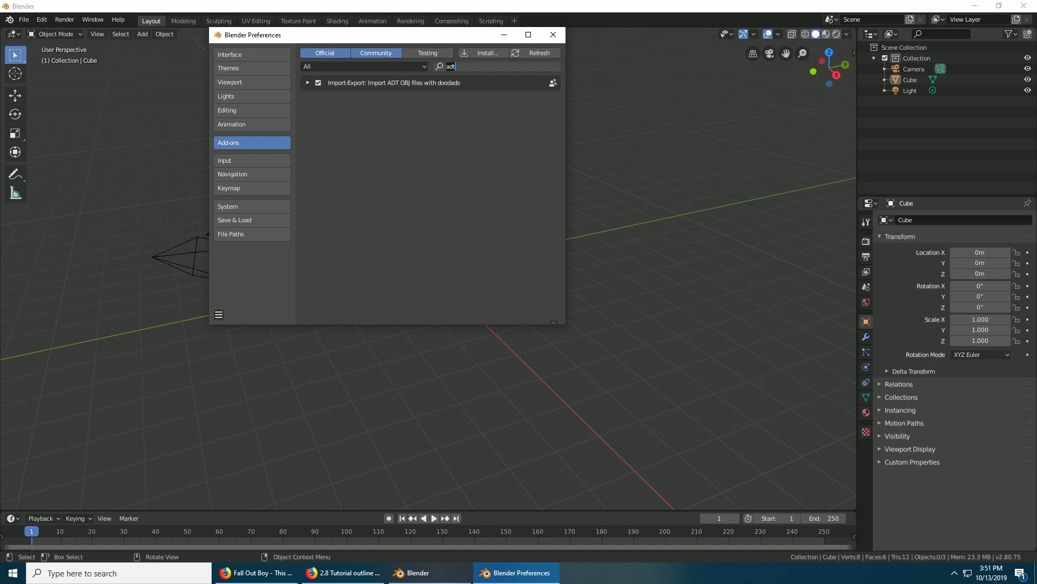
type("wow")
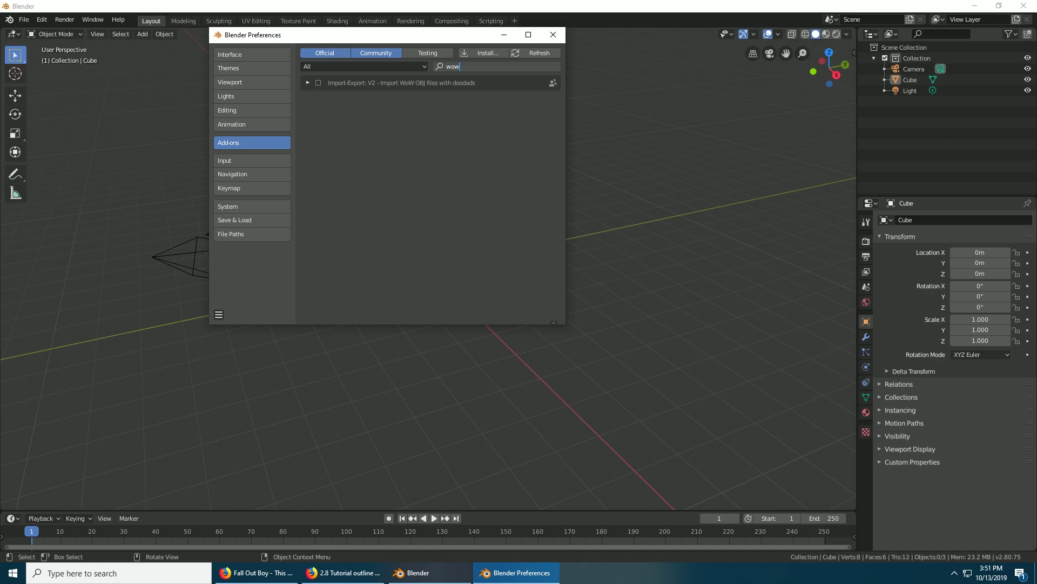
key("Return")
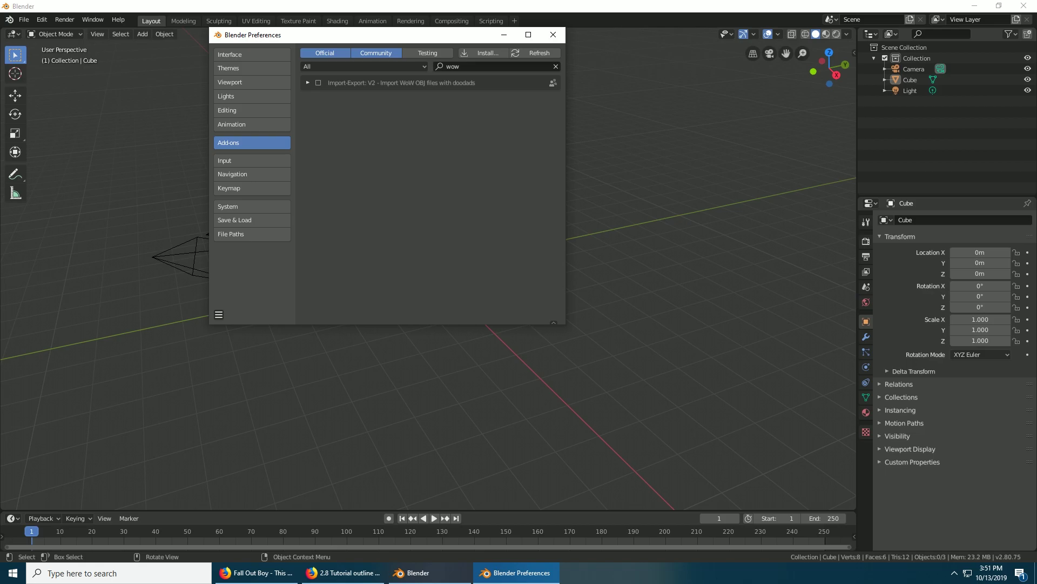
left_click(318, 82)
- Search the add-ons for "node" and enable Node Wrangler
left_click(475, 67)
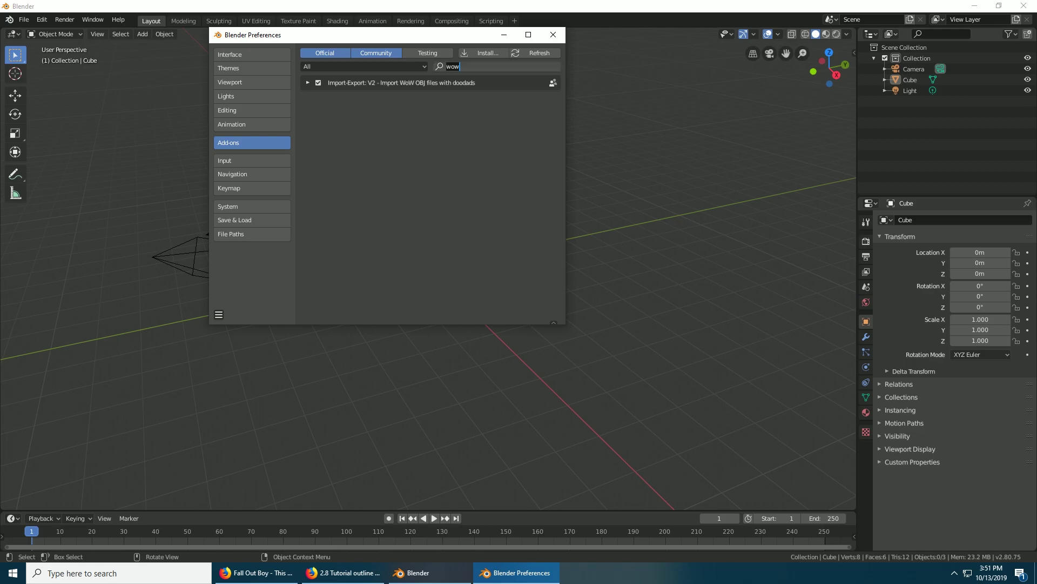
type("node")
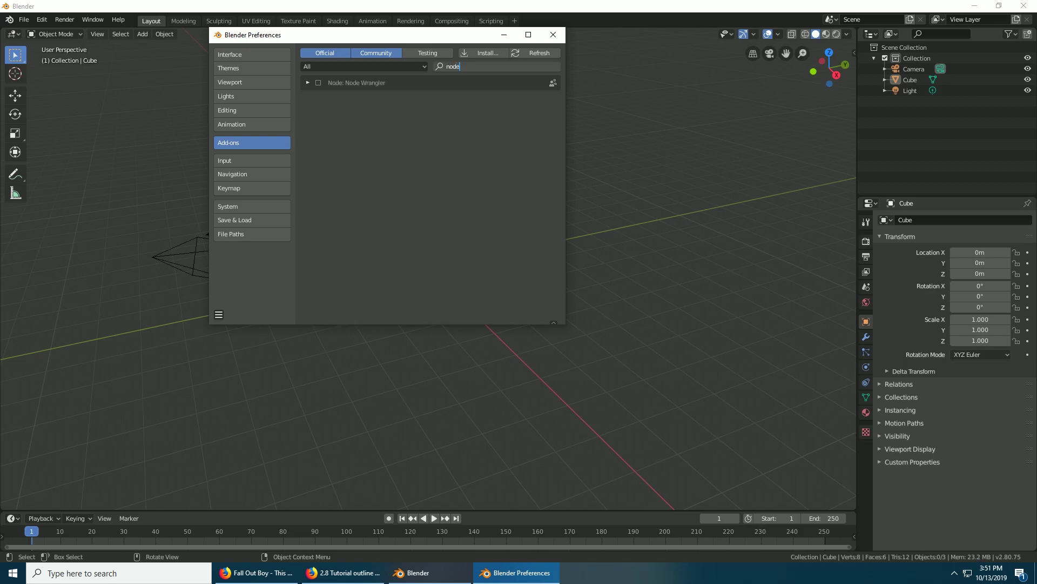
key("Return")
left_click(319, 82)
- Search the add-ons for "images" and enable Import Images as Planes
left_click(451, 66)
type("images")
key("Return")
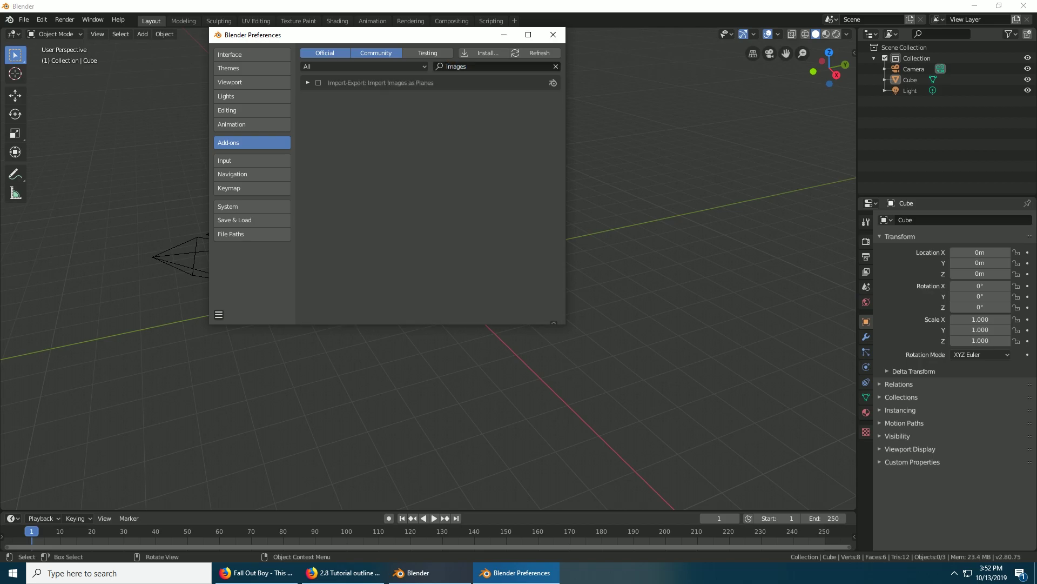
left_click(318, 83)
- Clear the add-on search and install XNALaraMesh.2.0.0.zip from the Downloads folder of the tutorial series on the Desktop
left_click(454, 66)
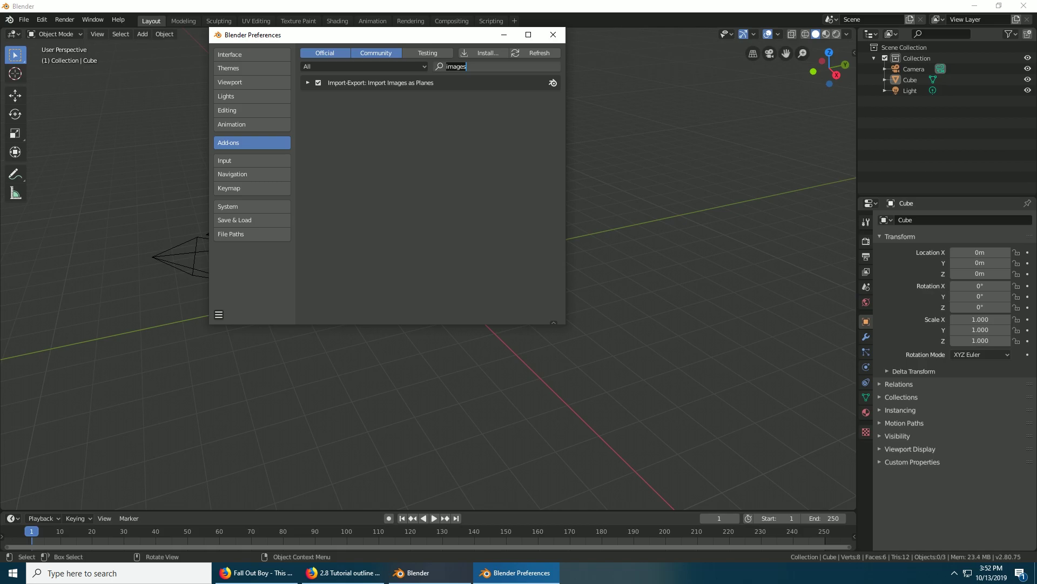
key("BackSpace")
left_click(483, 53)
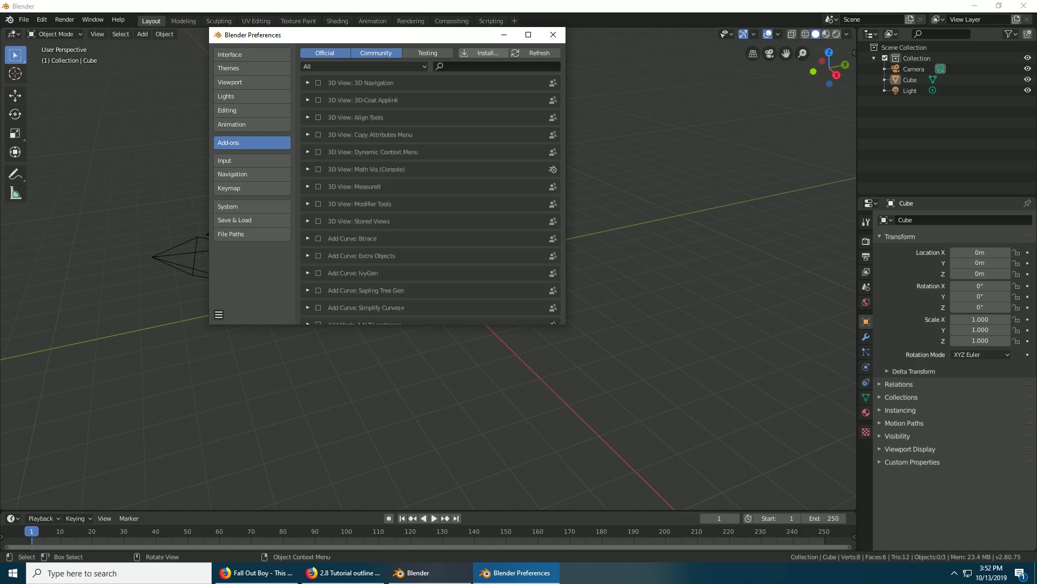
left_click(483, 53)
left_click(241, 106)
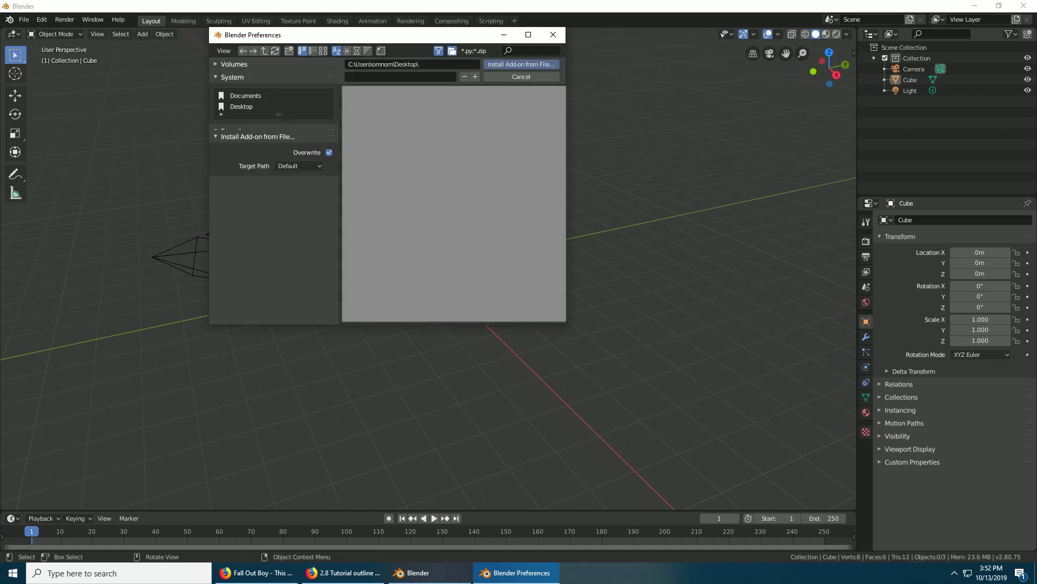
left_click(387, 101)
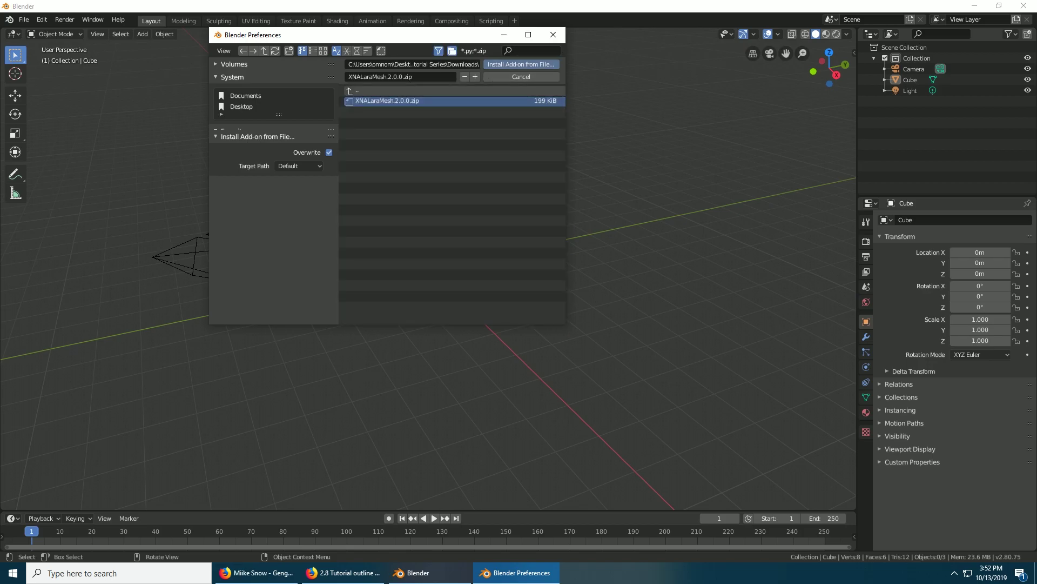
left_click(521, 65)
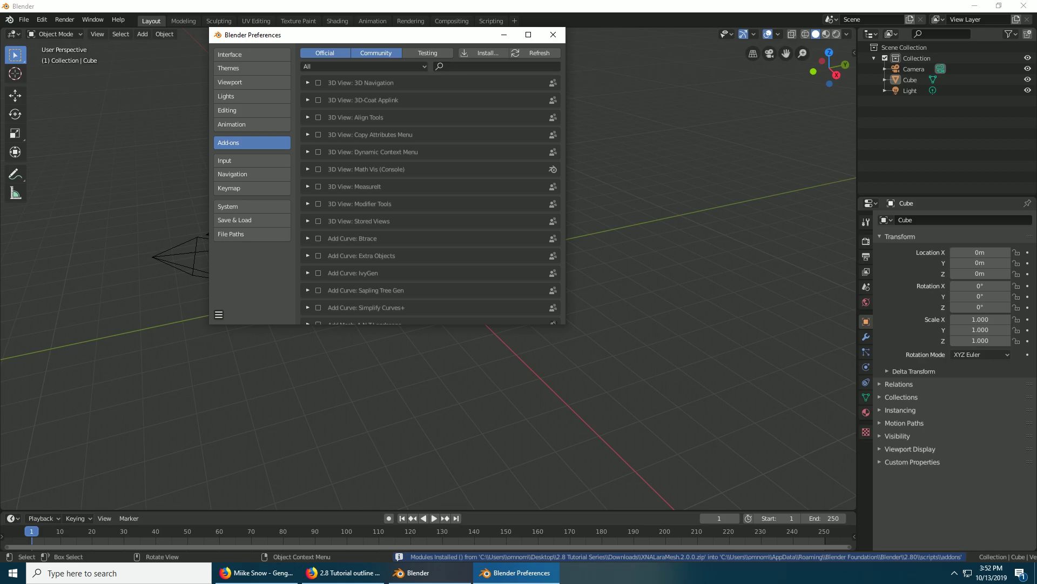
- Search the add-ons for "xps", enable XNALara/XPS Import/Export and save the preferences
left_click(502, 67)
type("xps")
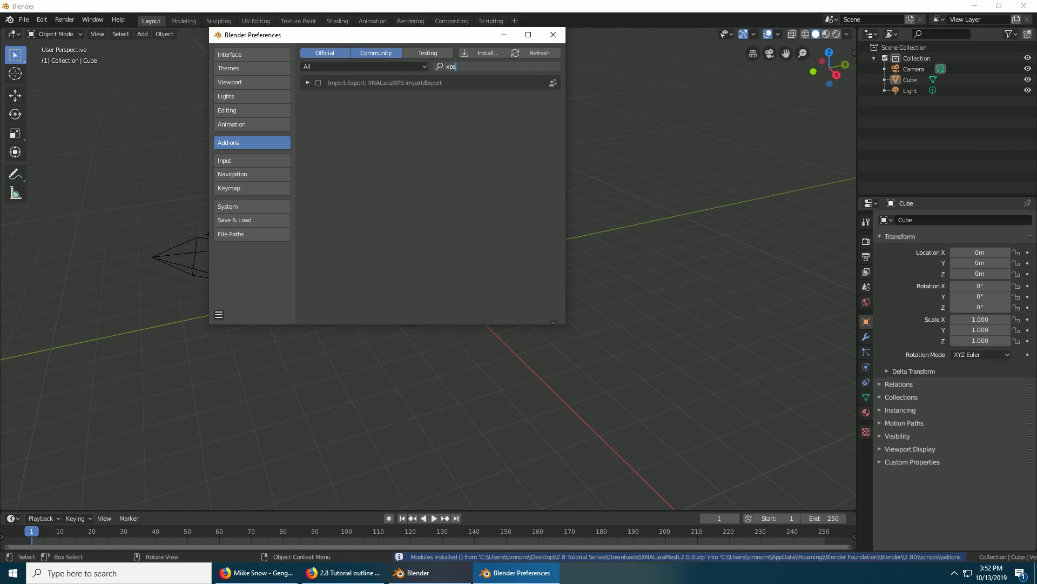
key("Return")
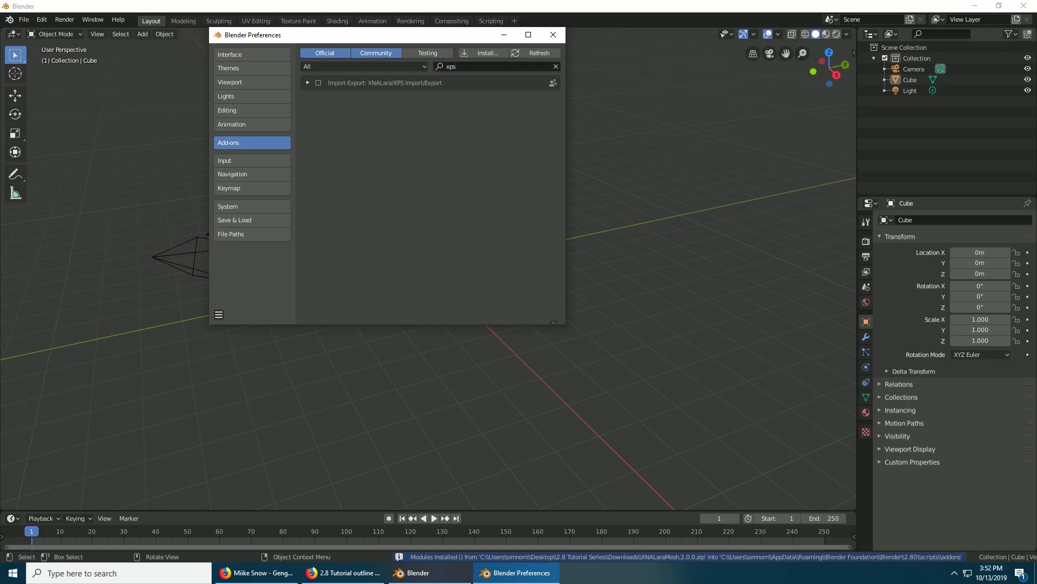
left_click(318, 83)
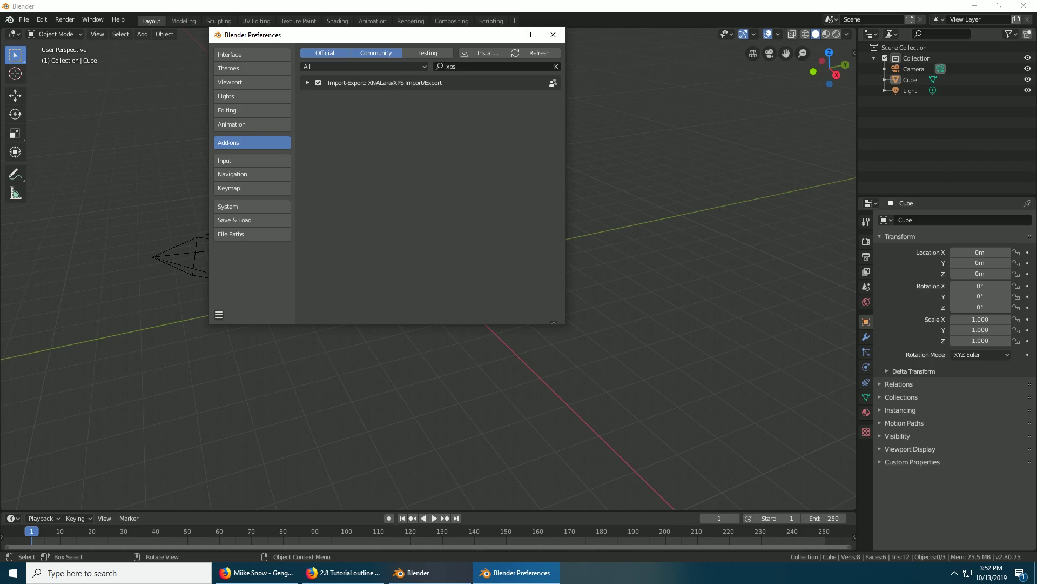
left_click(219, 314)
left_click(250, 287)
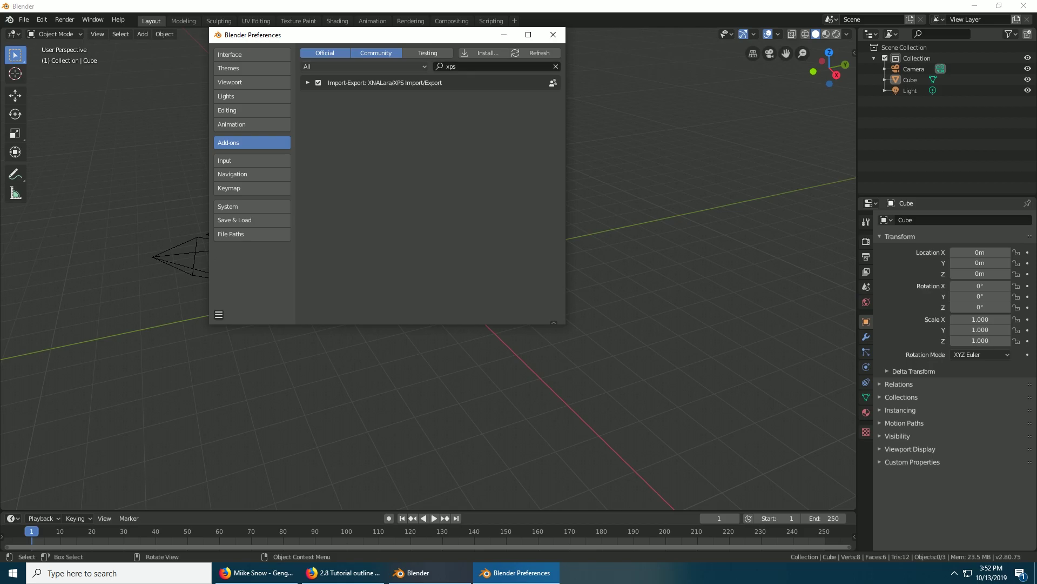
- Switch the keymap preset to 28 Keymap and close the preferences
left_click(252, 188)
left_click(367, 53)
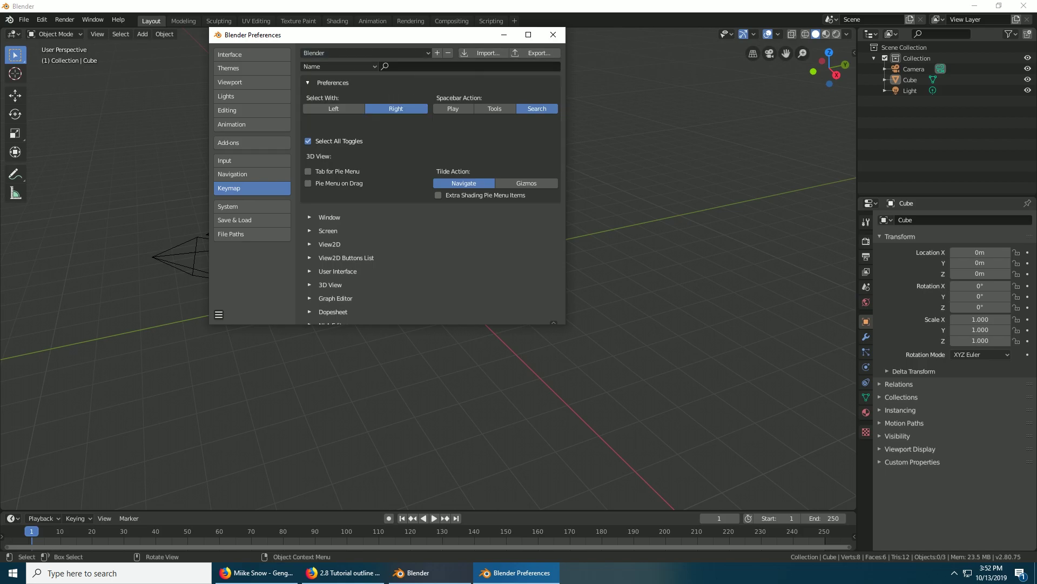
left_click(484, 53)
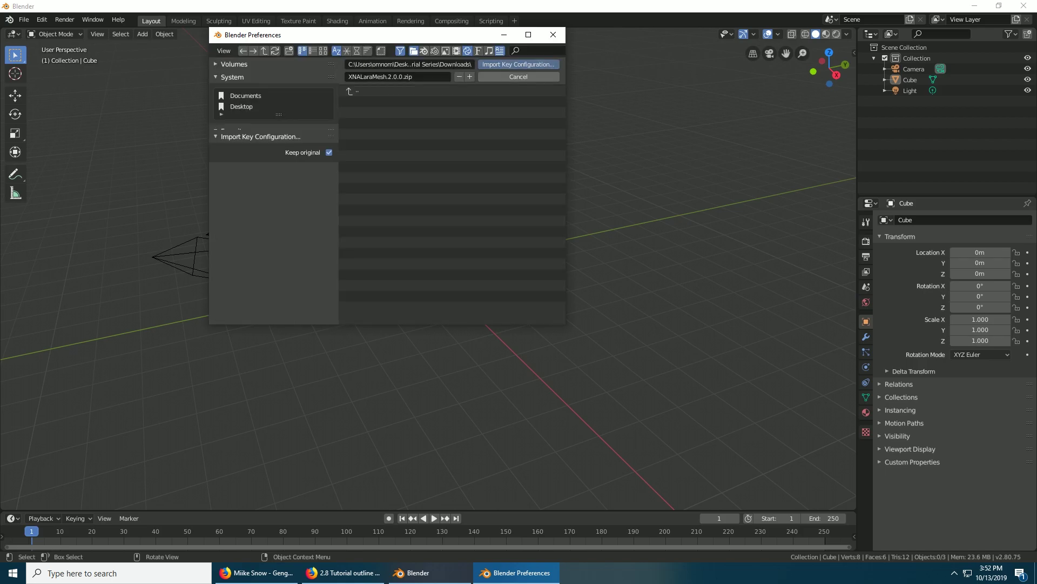
left_click(519, 77)
left_click(365, 52)
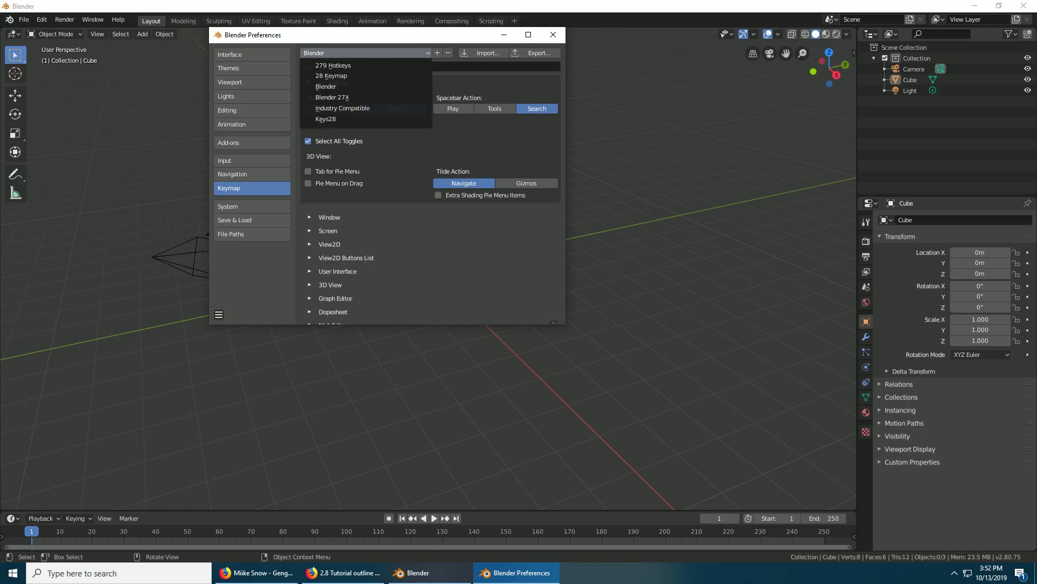
left_click(331, 76)
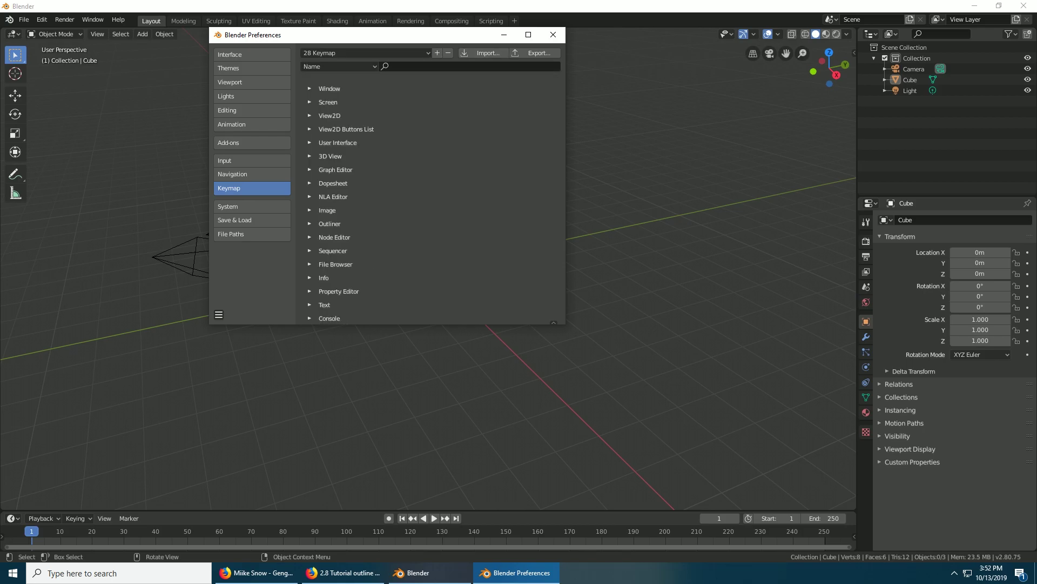
left_click(553, 35)
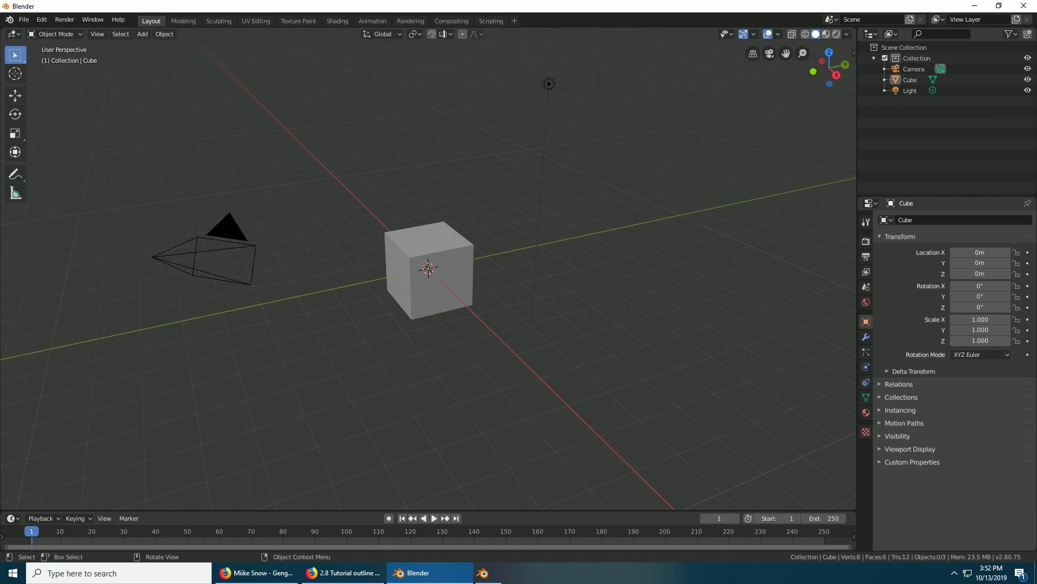
- Test selecting and deselecting all objects in the scene
key("a")
key("a")
key("a")
key("a")
key("a")
key("a")
key("a")
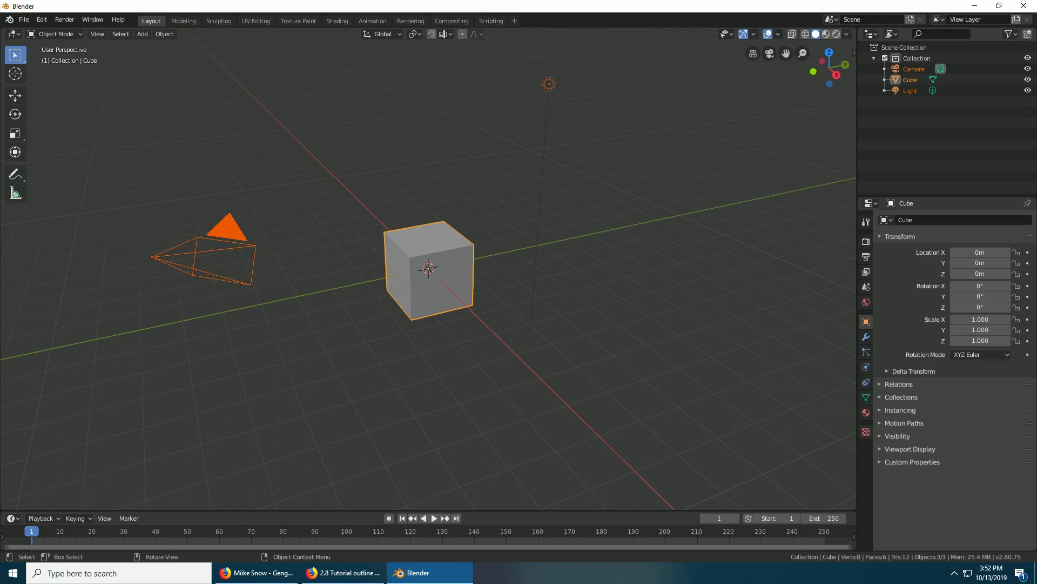
key("alt+a")
- Select the default camera, cube and light and delete them all
key("a")
key("Delete")
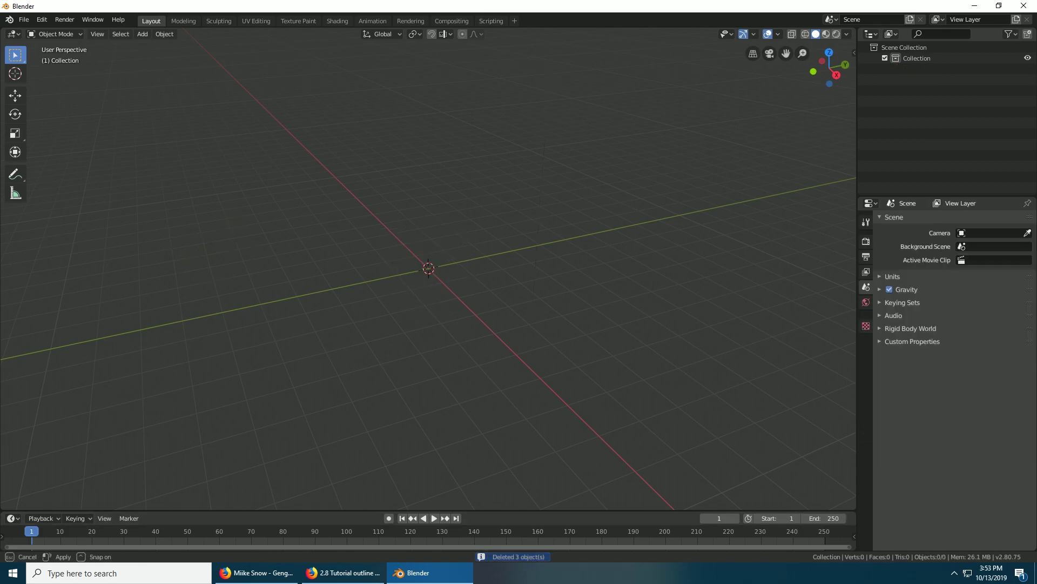
- Replace the timeline with a Shader Editor and adjust the height of its area below the 3D viewport
left_click_drag(432, 510, 432, 414)
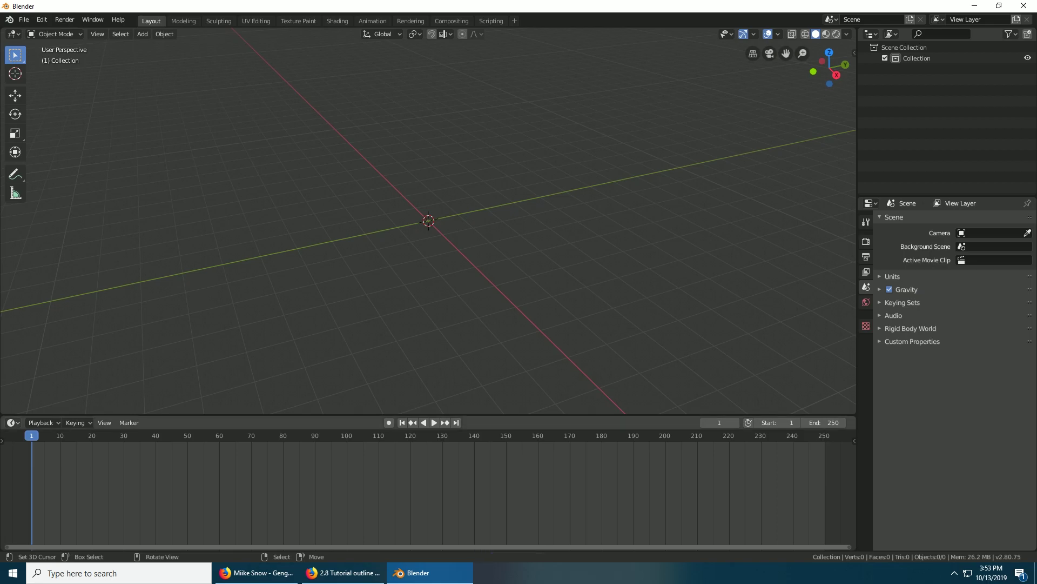
left_click(13, 422)
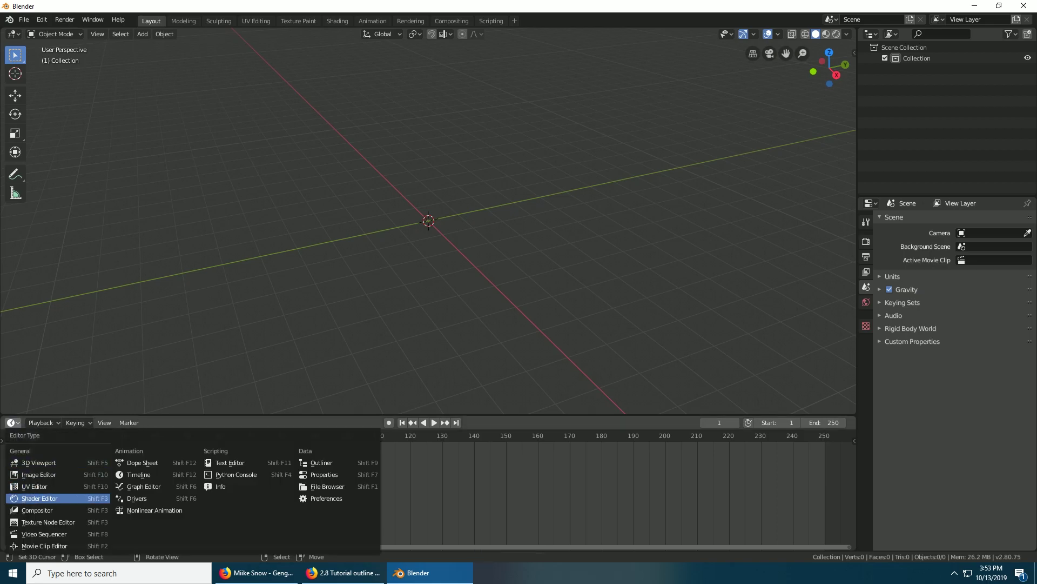
left_click(39, 498)
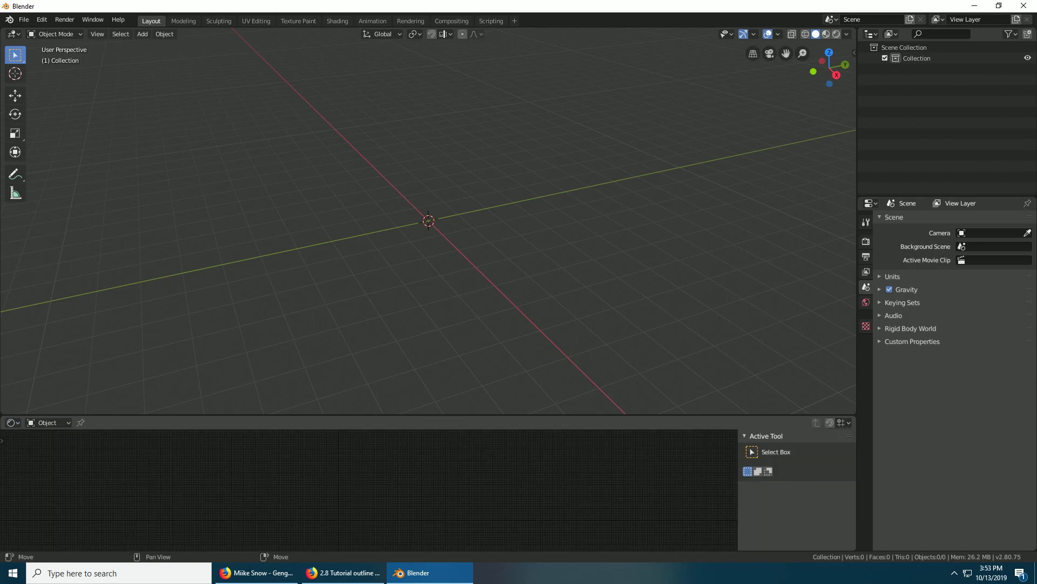
left_click_drag(432, 416, 432, 479)
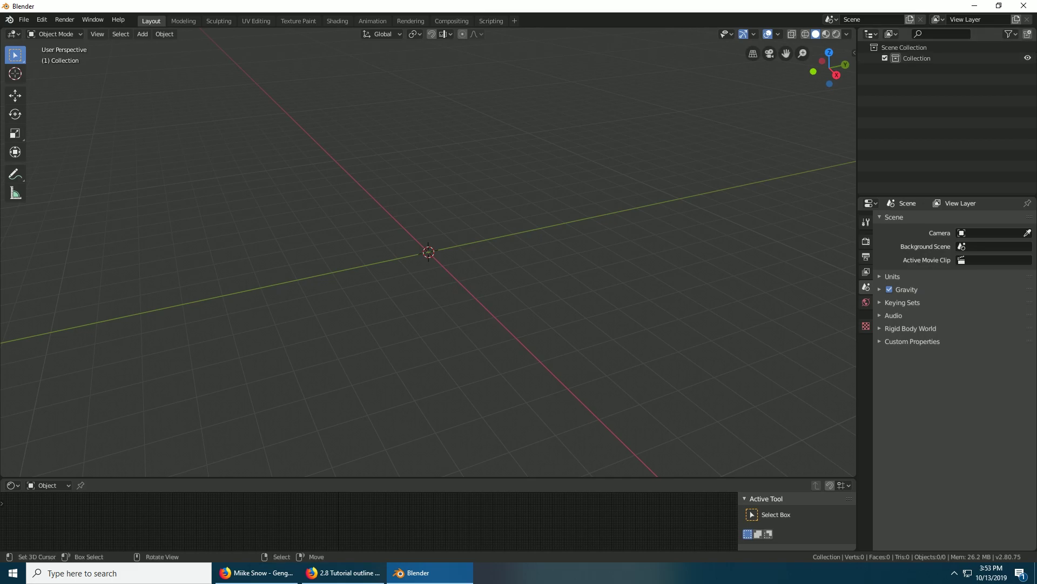
- Set the viewport shading to LookDev and choose Eevee as the render engine
left_click(826, 34)
left_click(866, 241)
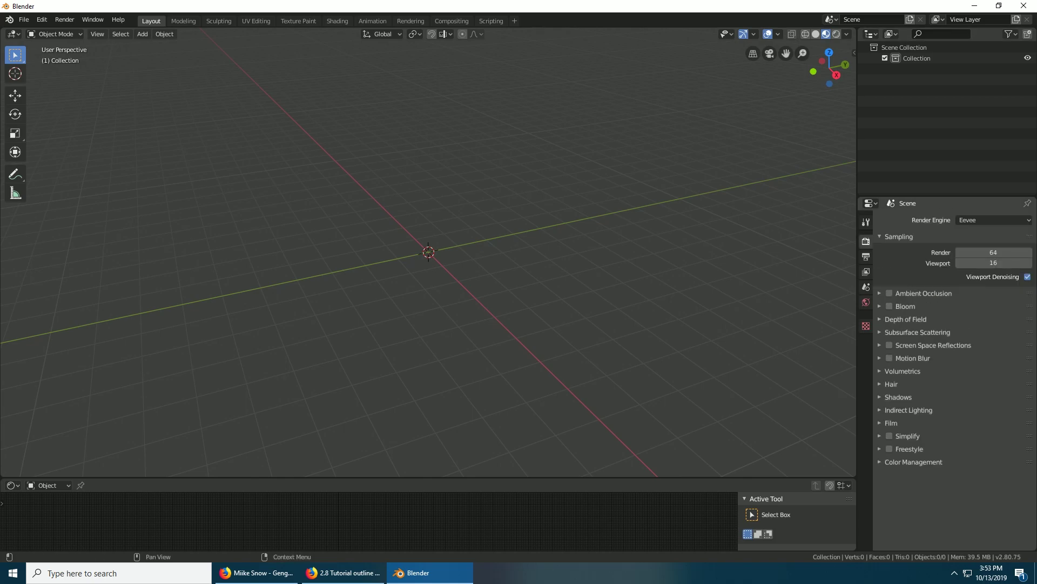
left_click(994, 220)
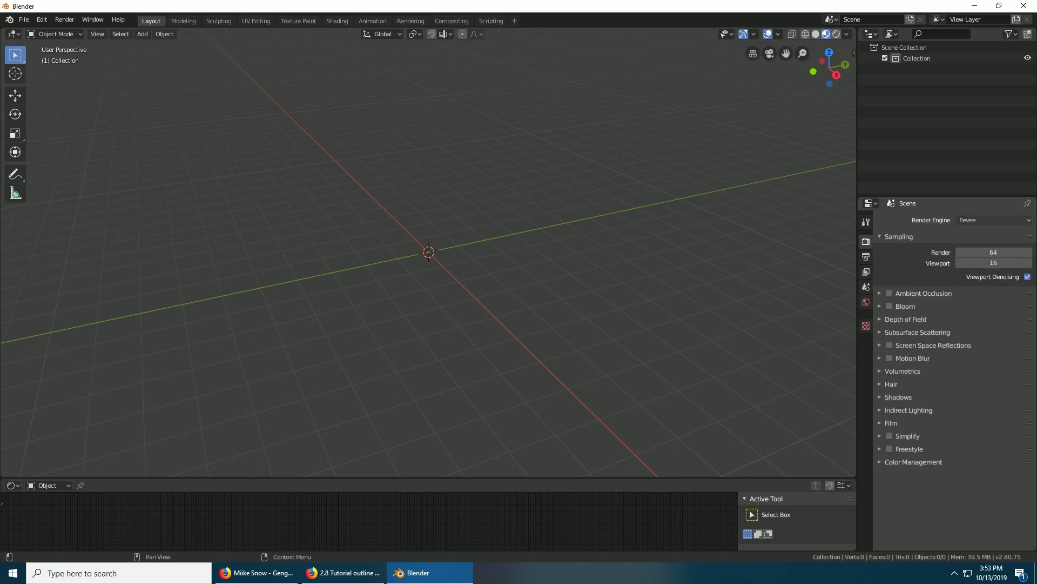
left_click(994, 220)
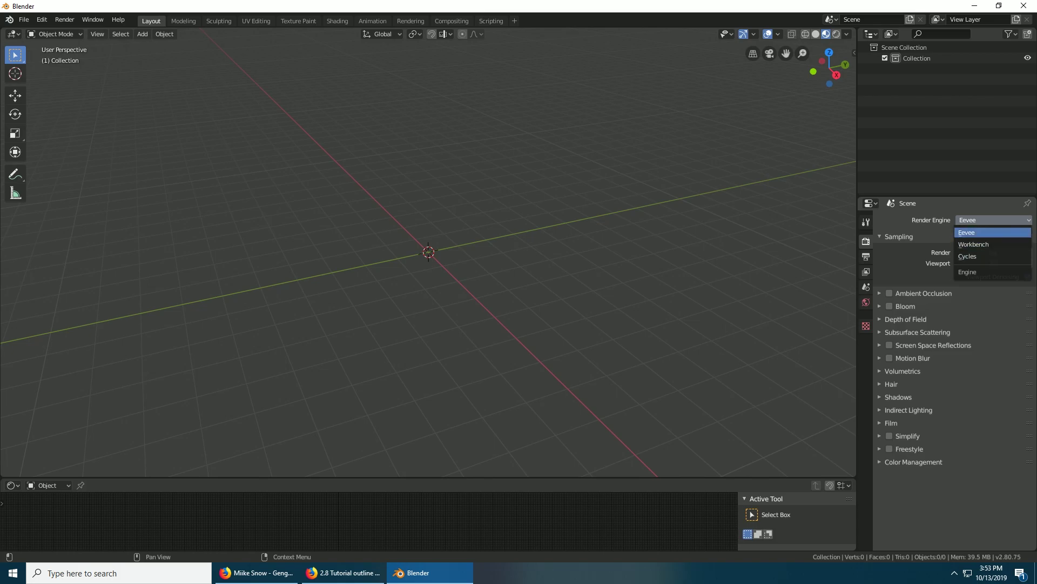
left_click(993, 232)
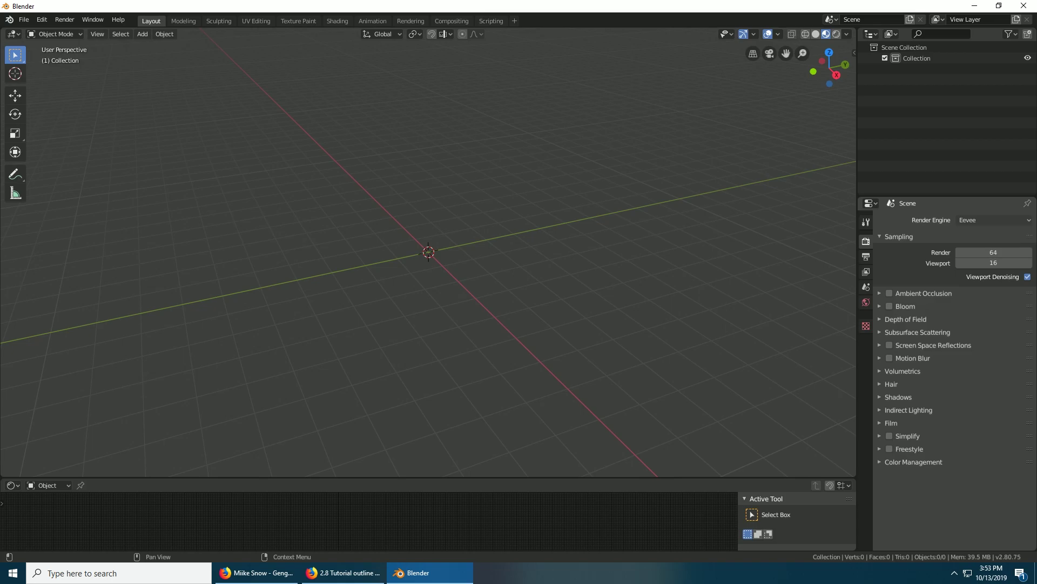
left_click(993, 220)
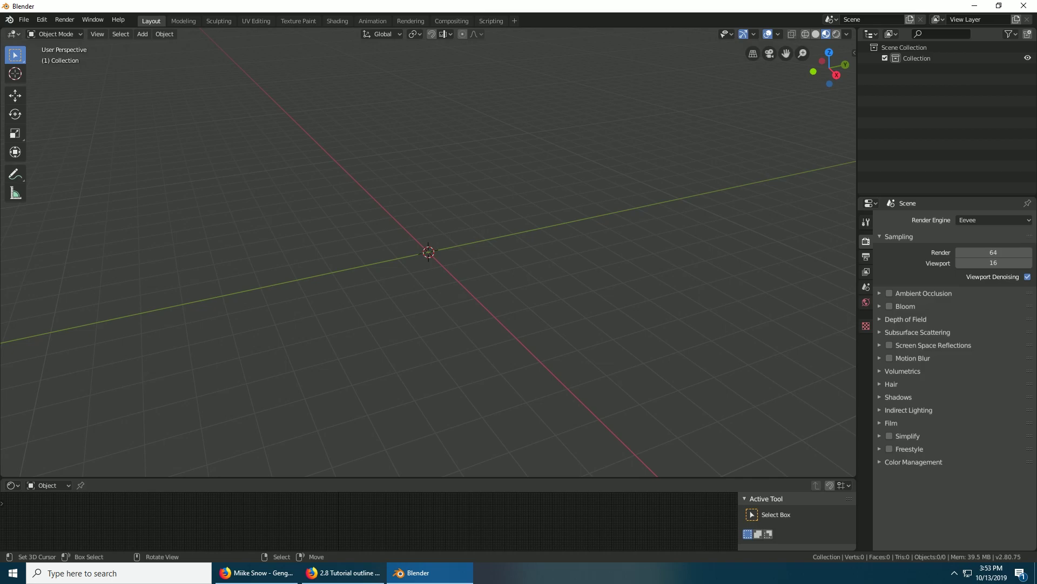
- Save the current scene and layout as the default startup file
left_click(24, 19)
mouse_move(65, 207)
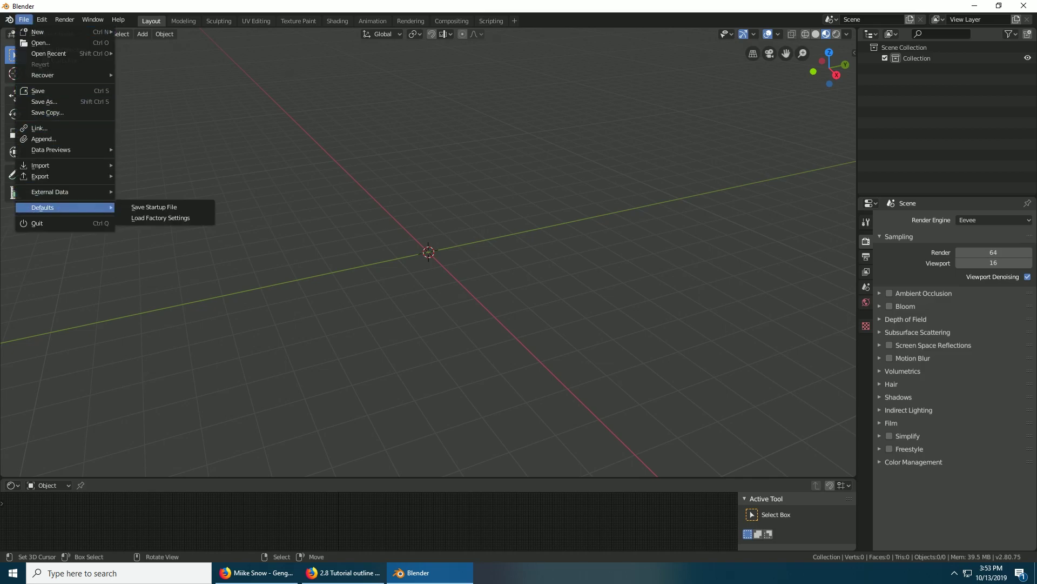
left_click(154, 207)
left_click(157, 203)
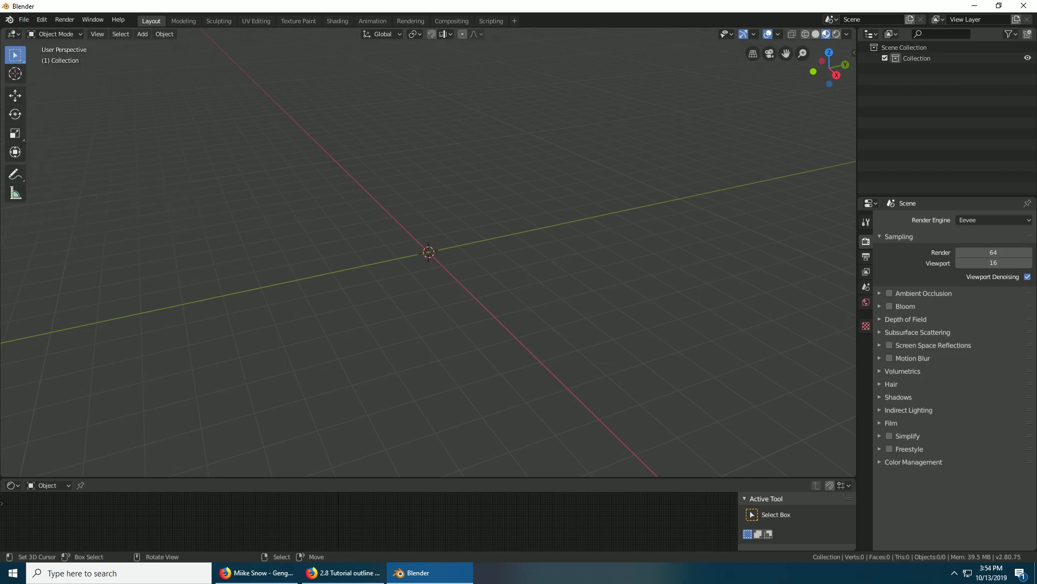
- Quit Blender with the unsaved changes discarded, relaunch it and dismiss the splash screen
left_click(1024, 6)
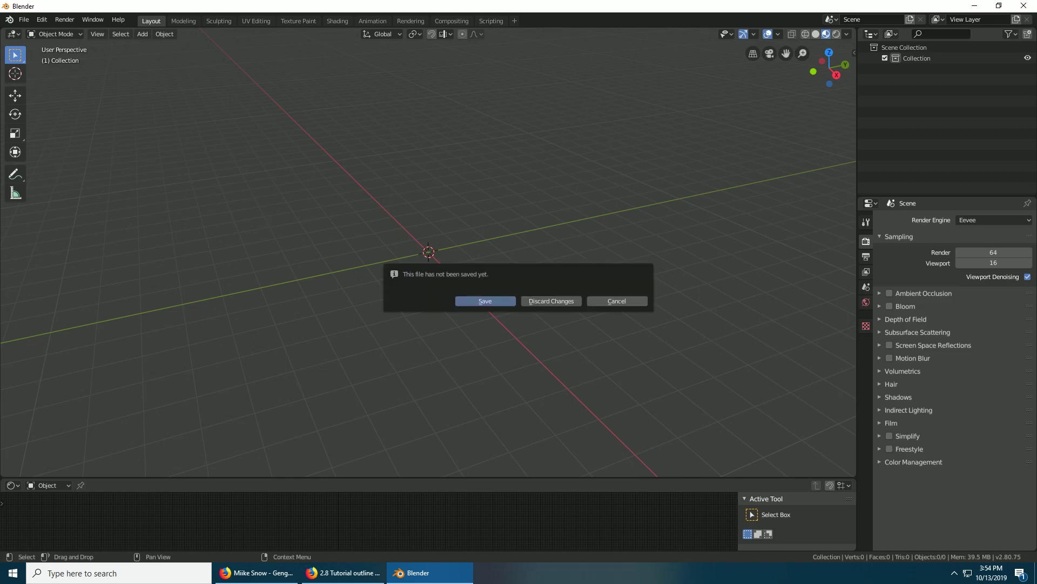
left_click(552, 301)
double_click(854, 300)
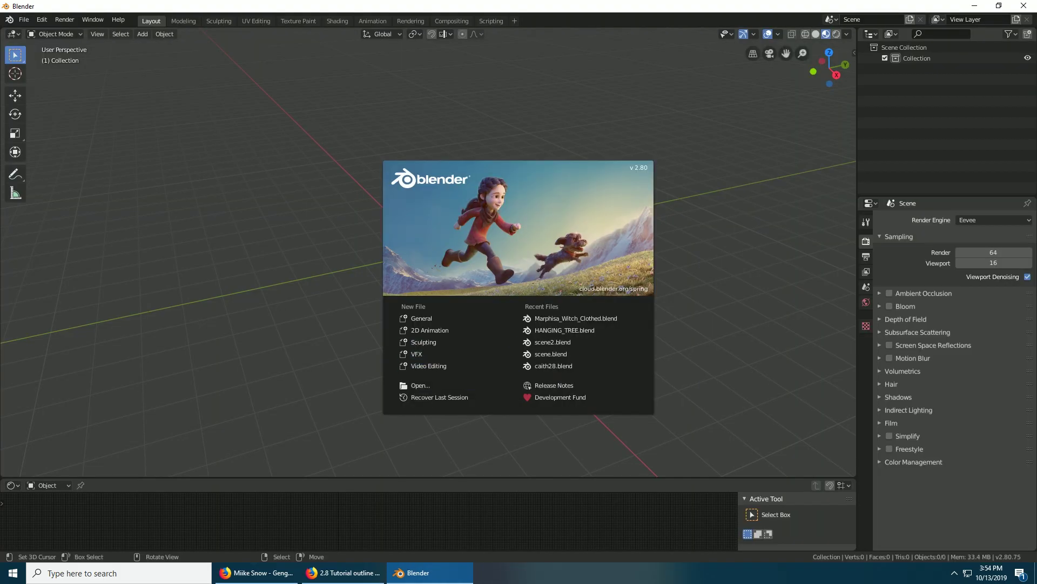
key("Escape")
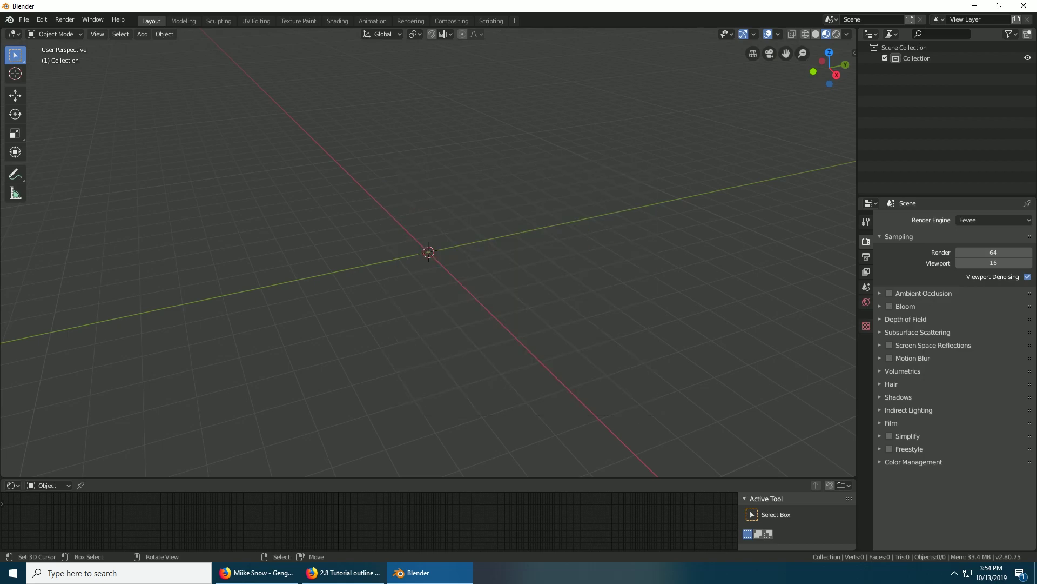
middle_click_drag(378, 259, 483, 254)
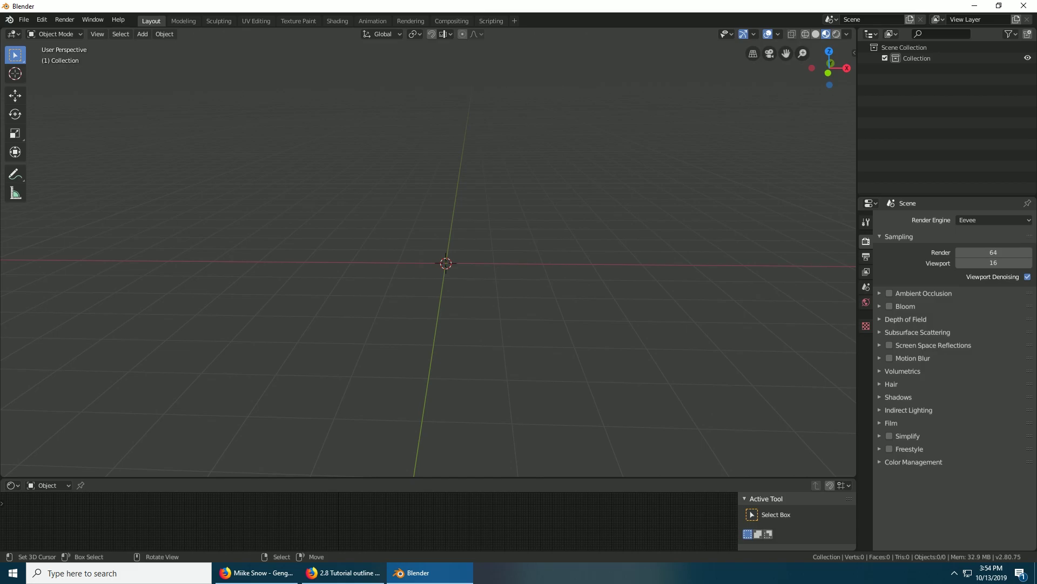
middle_click_drag(482, 253, 487, 298, "shift")
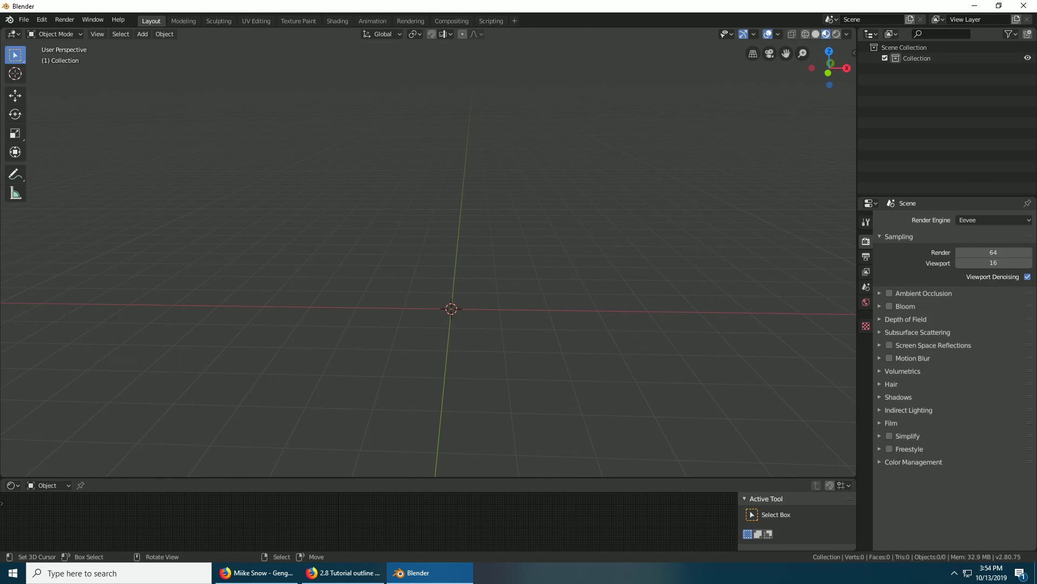
- Add the Armature visibility toggle from the viewport's object types visibility settings to Quick Favorites
left_click(726, 33)
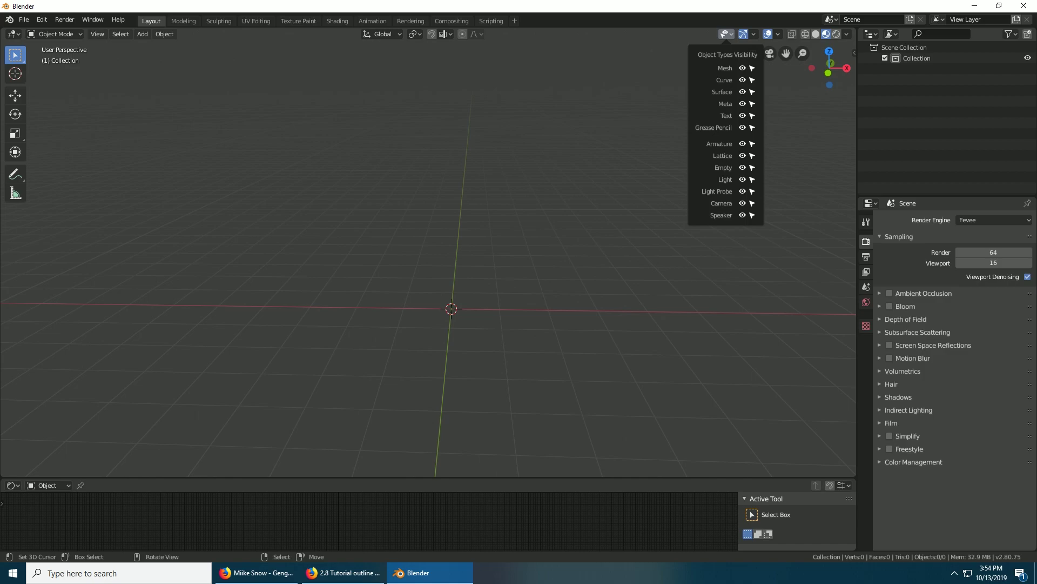
right_click(720, 144)
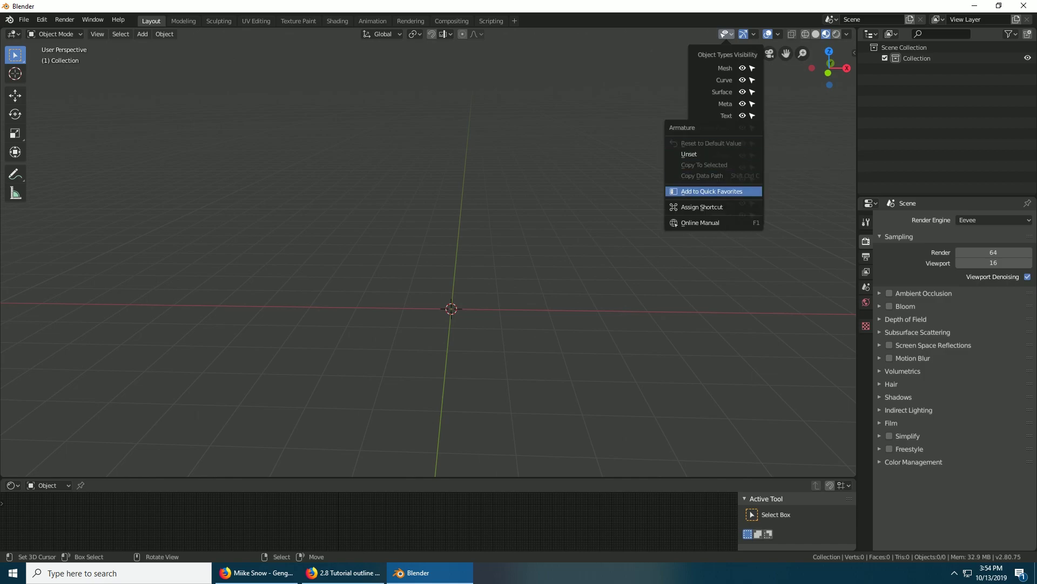
left_click(714, 191)
- Bring up the Quick Favorites list in the 3D viewport to check its Armature entry, and close it without toggling anything
key("q")
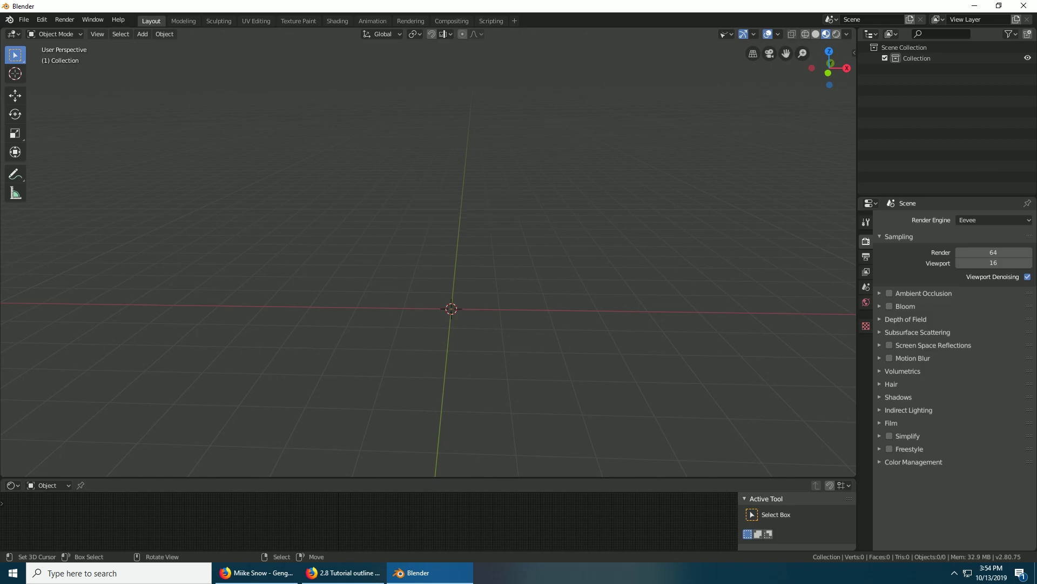
key("q")
left_click(55, 34)
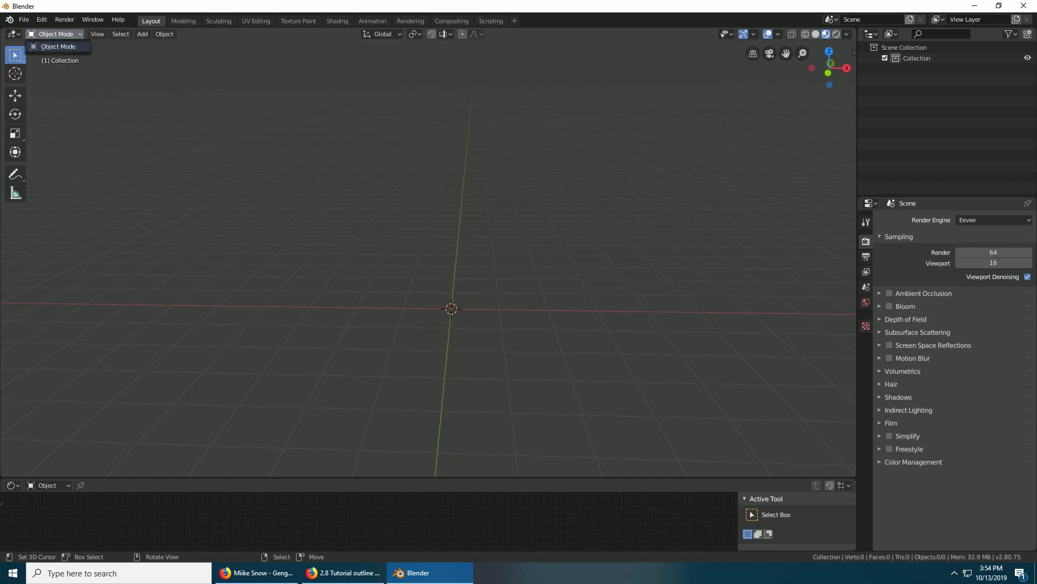
key("Escape")
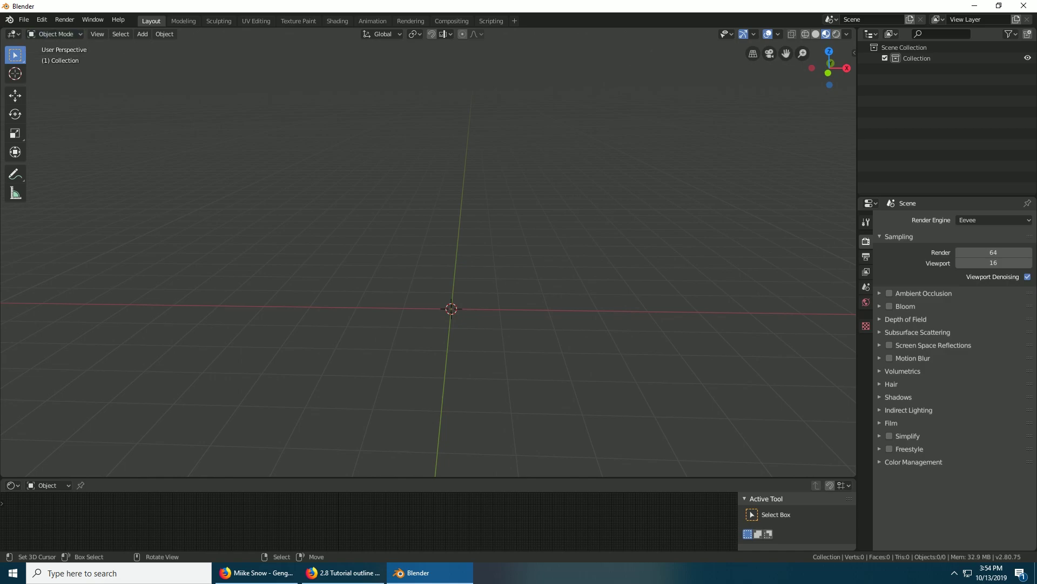
key("q")
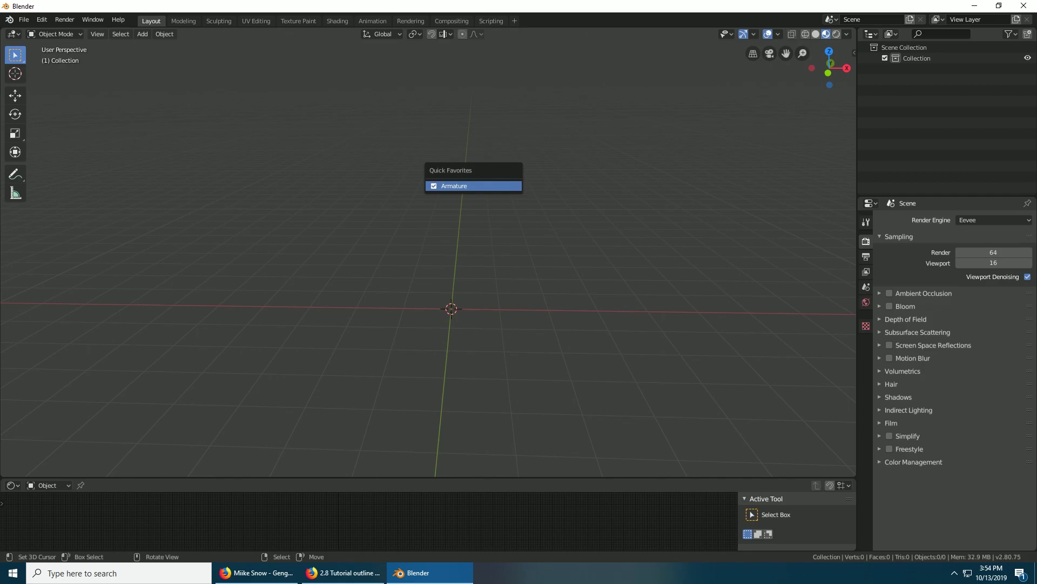
key("Escape")
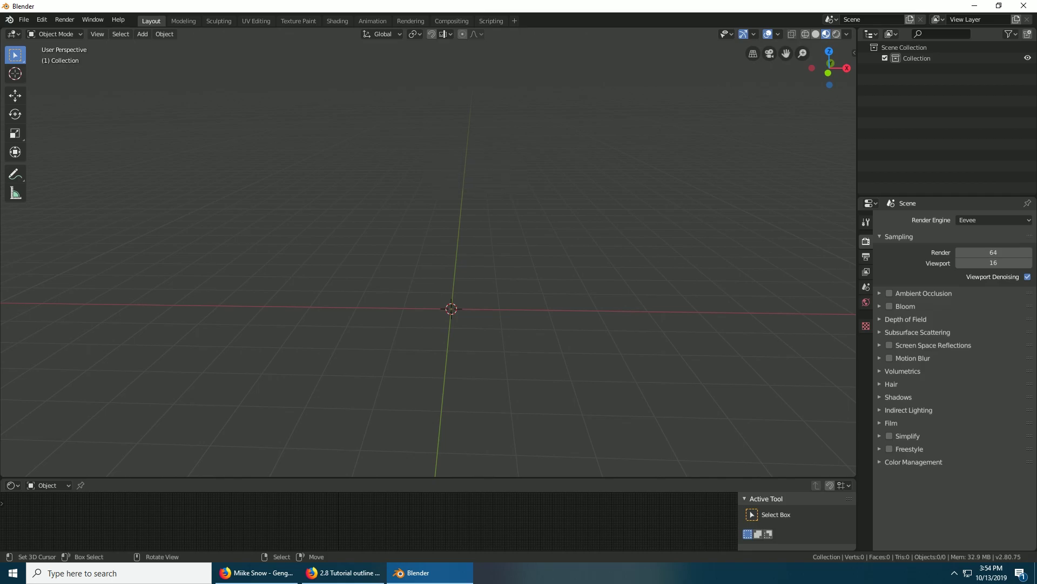
middle_click_drag(432, 270, 437, 270)
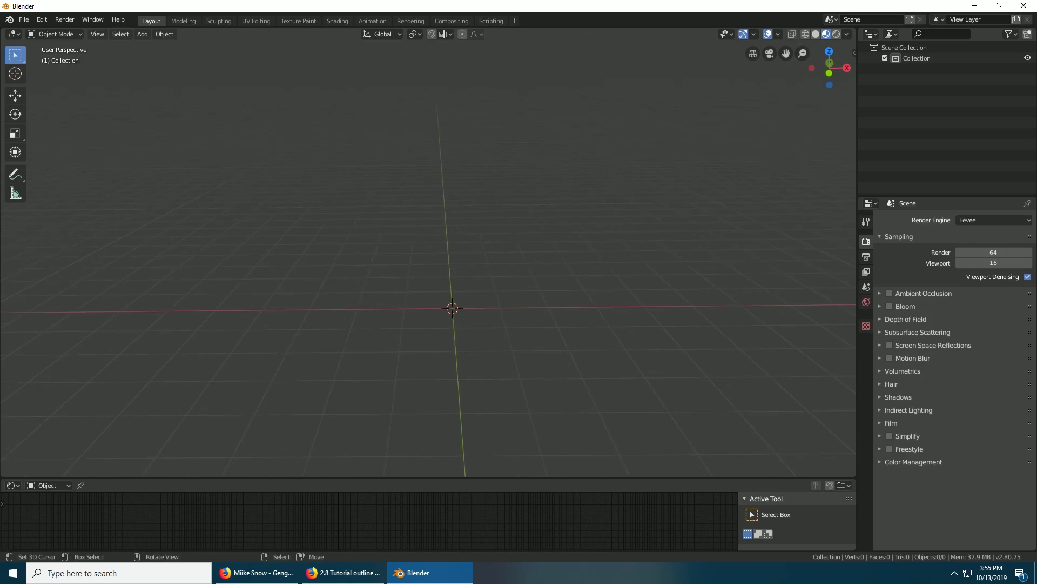
middle_click_drag(438, 270, 406, 271)
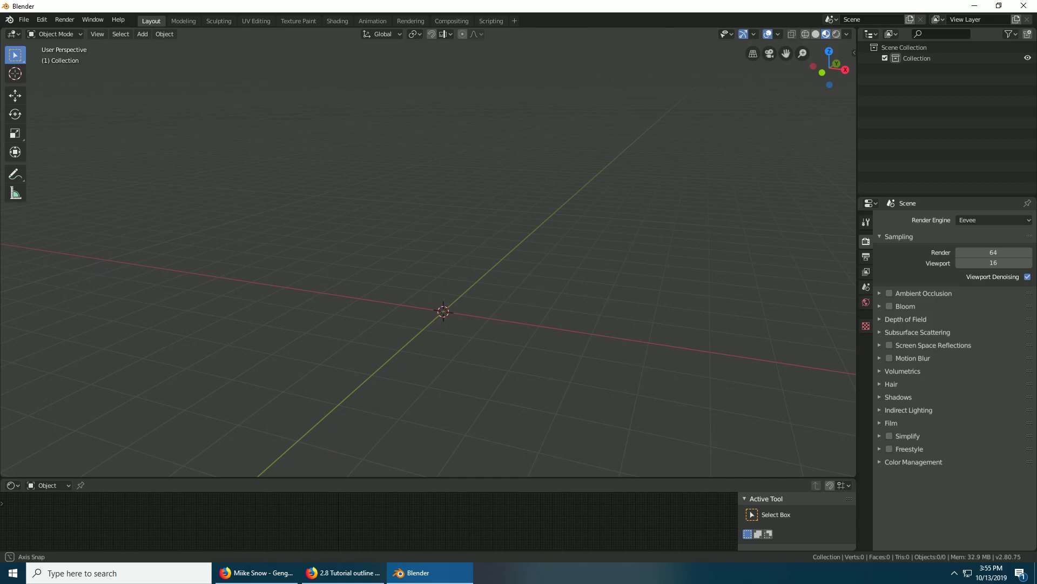